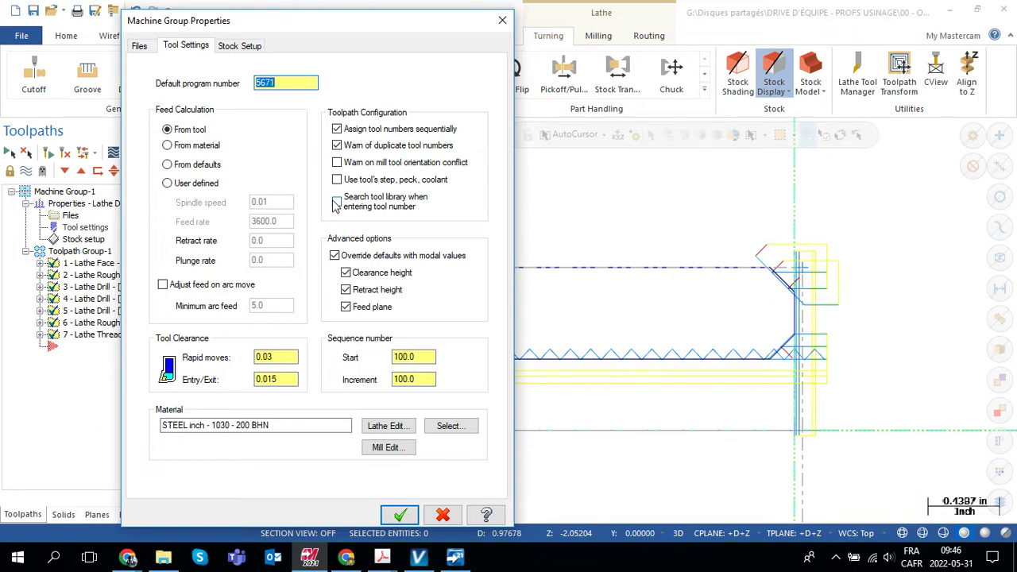
# Step: Open the left spindle stock properties from the machine group's stock setup, keeping the part geometry uncovered
pyautogui.click(231, 49)
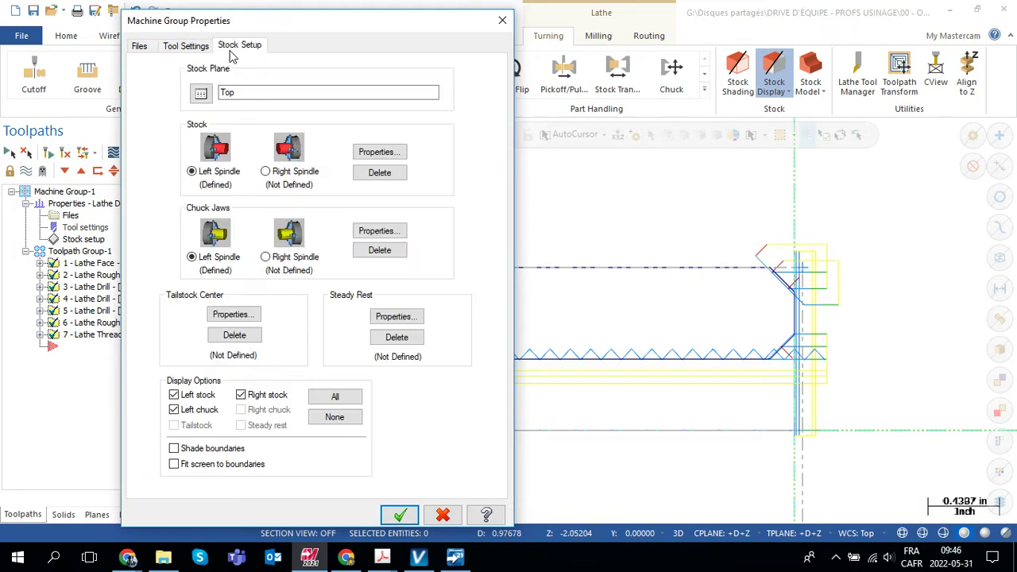
pyautogui.click(378, 152)
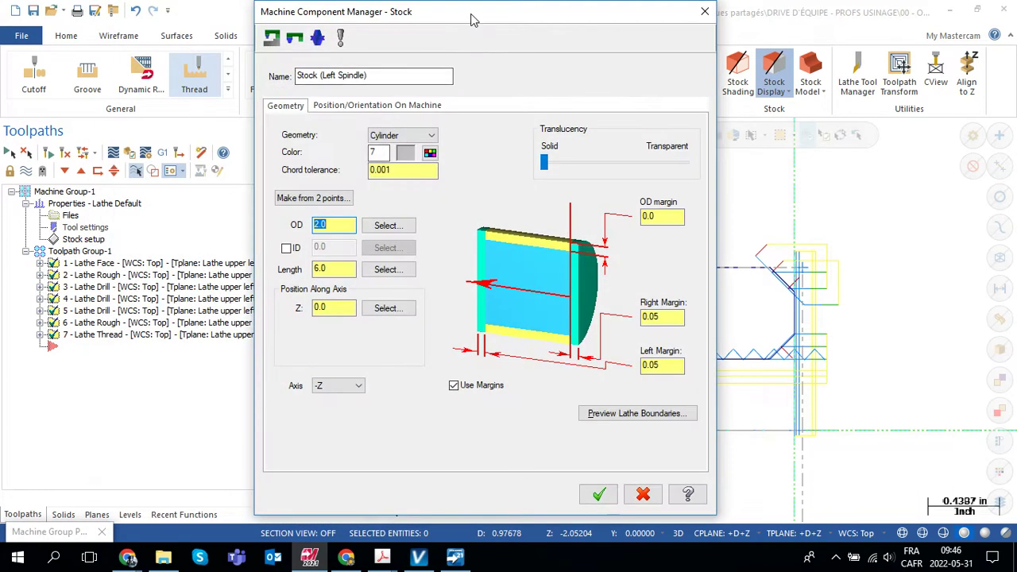
pyautogui.moveTo(470, 19); pyautogui.dragTo(243, 21)
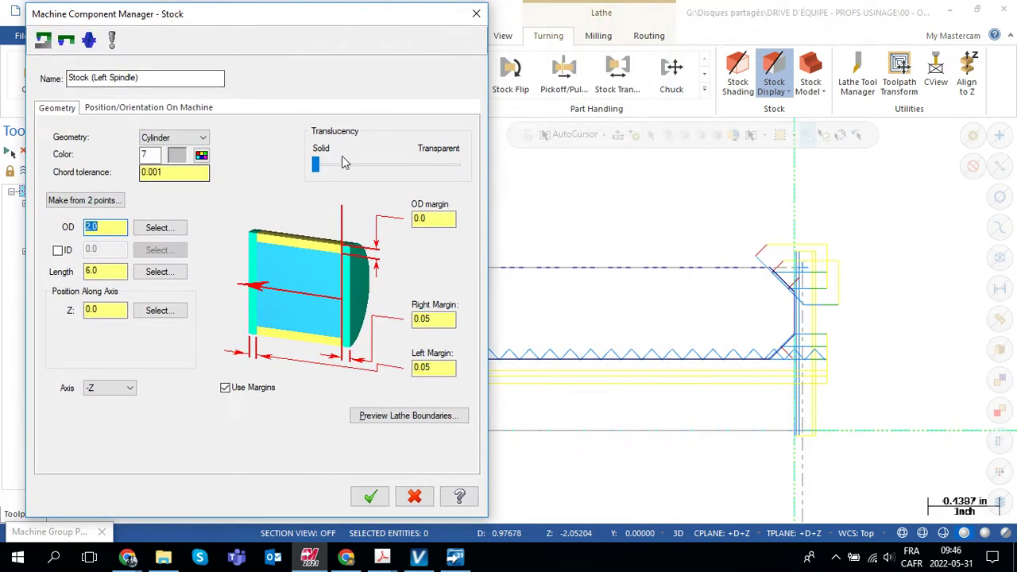
pyautogui.moveTo(434, 16); pyautogui.dragTo(390, 32)
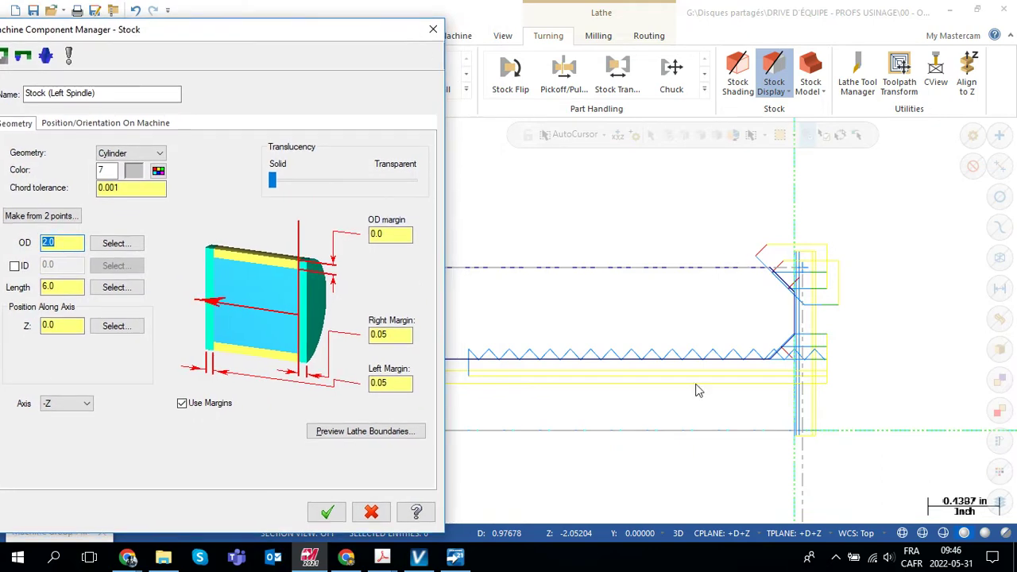
# Step: Switch to the SYNTHÈSE #5 - WIREFRAME.pdf drawing in Adobe Acrobat to check the part dimensions, and return to Mastercam
pyautogui.click(382, 557)
pyautogui.click(439, 503)
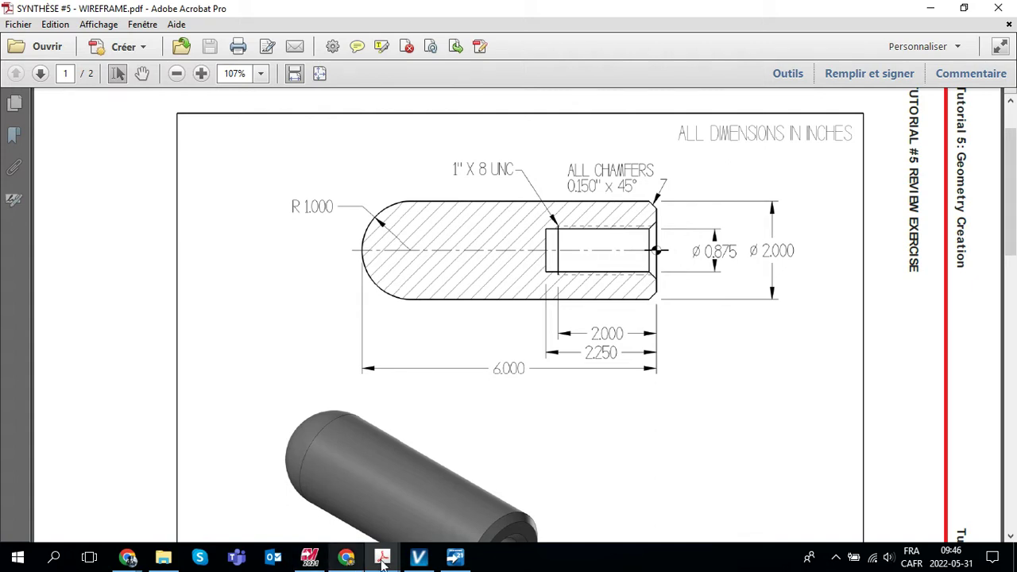
pyautogui.click(310, 557)
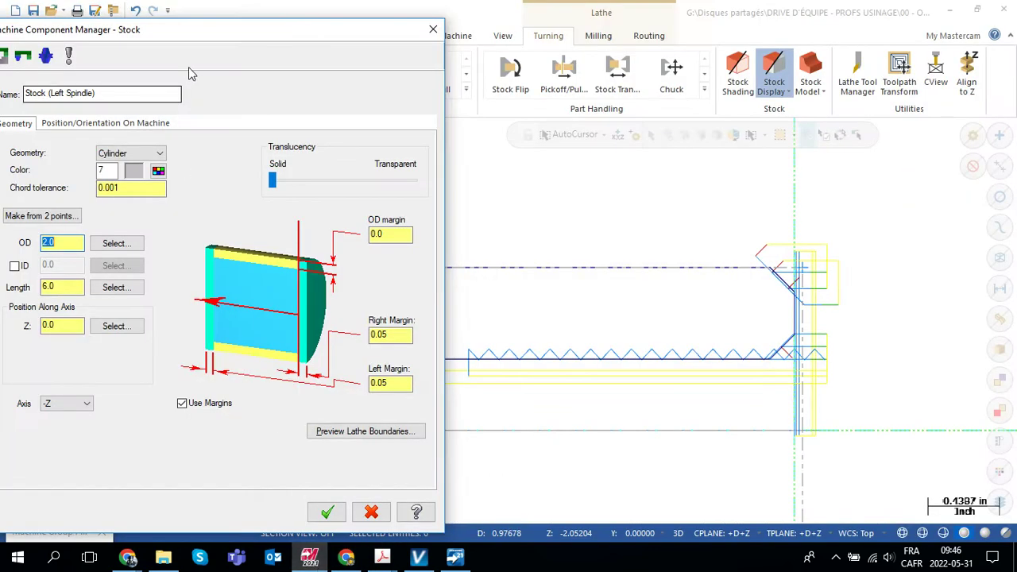
# Step: Review the left spindle stock's length and its right and left margins, and close the stock definition unchanged
pyautogui.moveTo(225, 32); pyautogui.dragTo(337, 19)
pyautogui.doubleClick(161, 273)
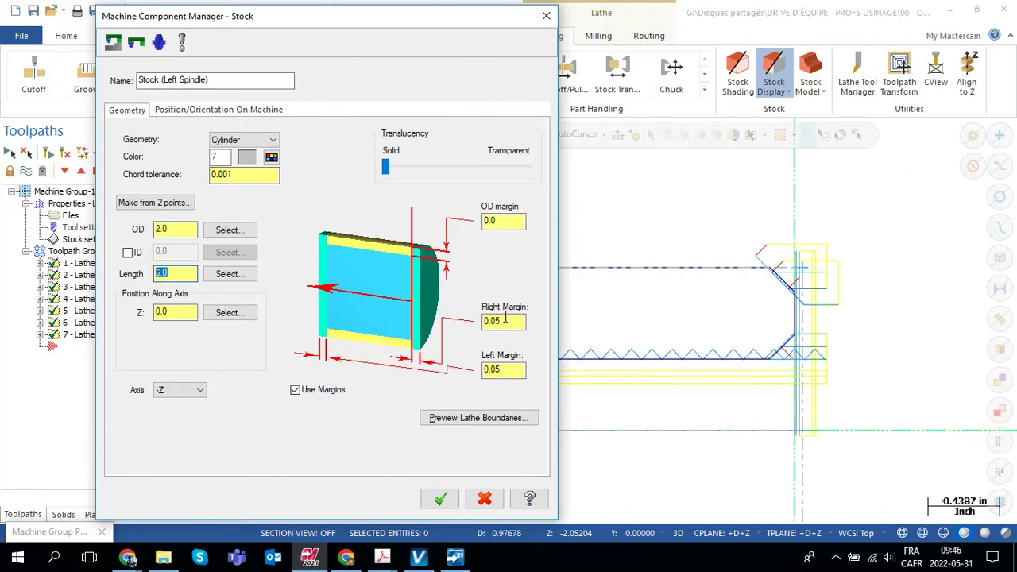
pyautogui.doubleClick(493, 321)
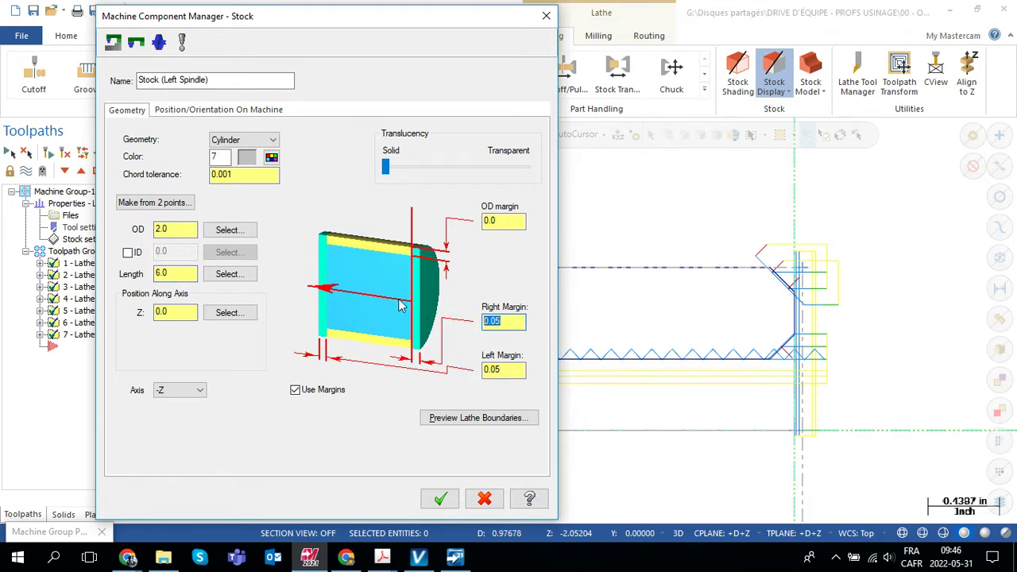
pyautogui.doubleClick(492, 369)
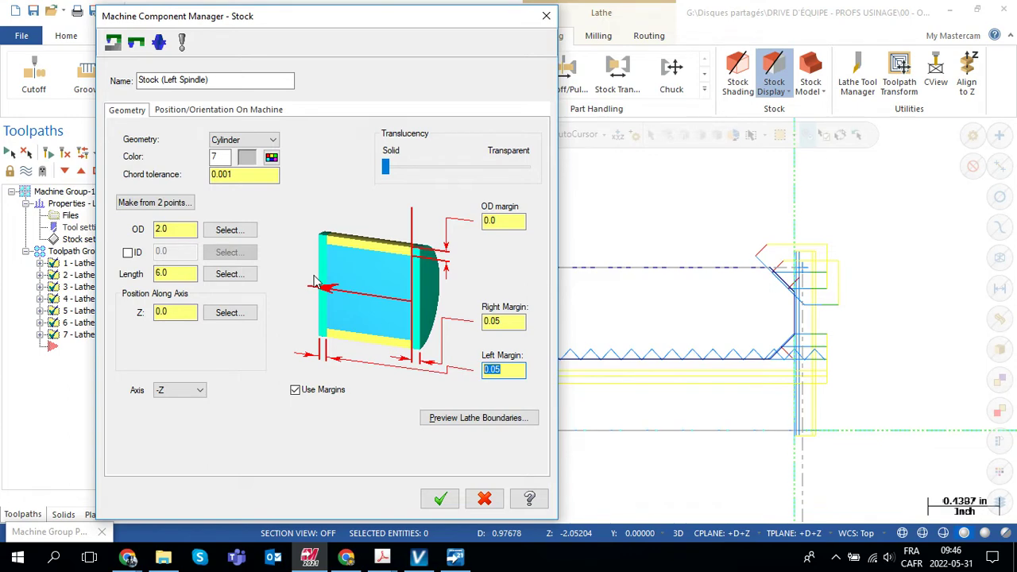
pyautogui.click(546, 17)
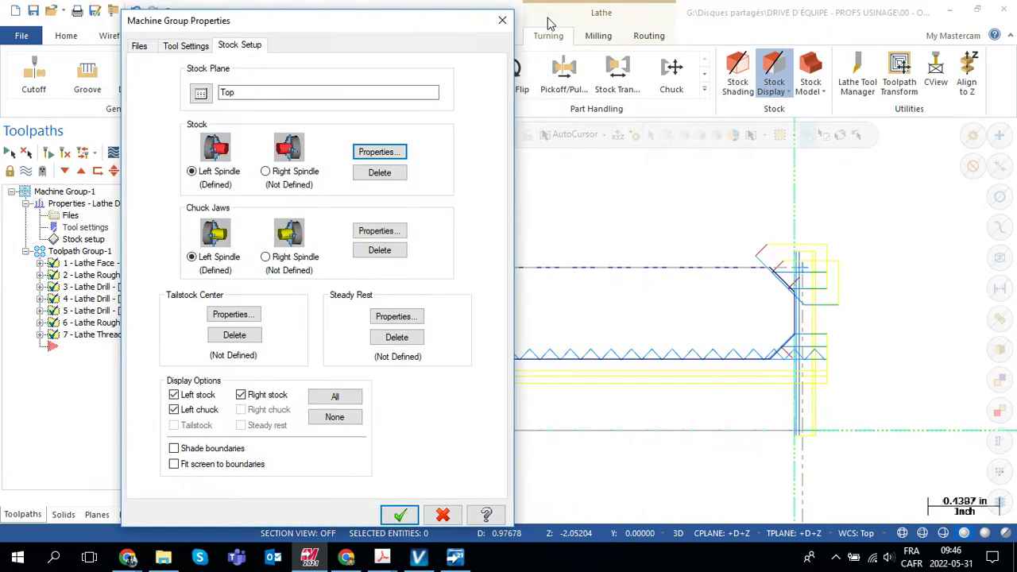
# Step: Review the left spindle chuck jaws' clamping parameters and grip length, and close the machine group properties unchanged
pyautogui.click(378, 231)
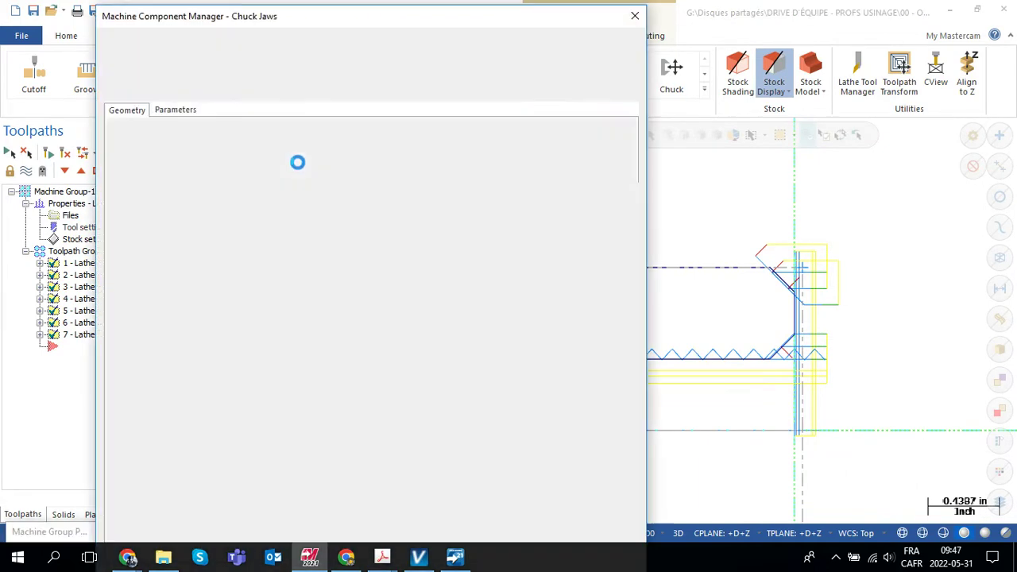
pyautogui.click(171, 110)
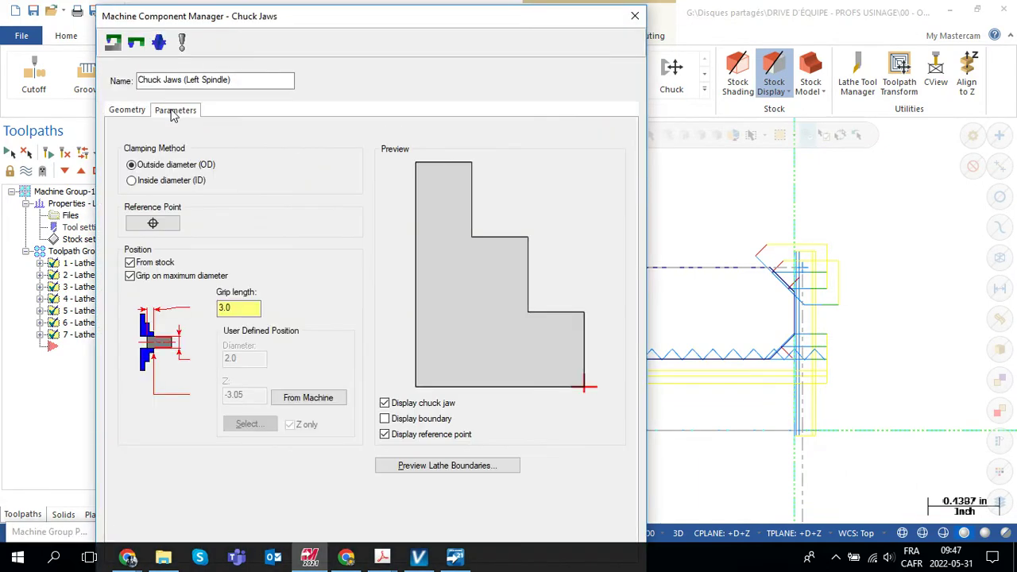
pyautogui.click(225, 307)
pyautogui.click(634, 17)
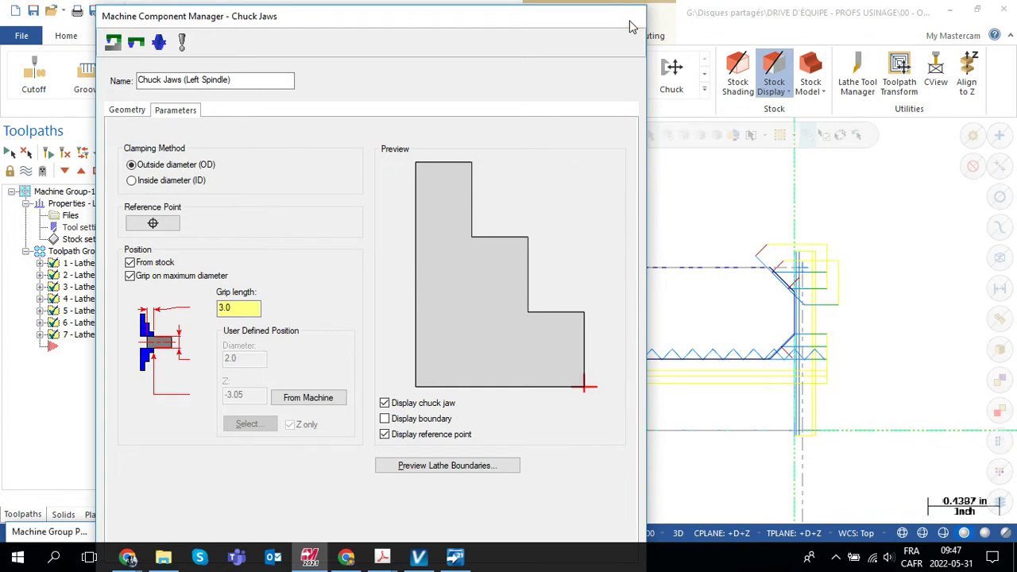
pyautogui.click(502, 20)
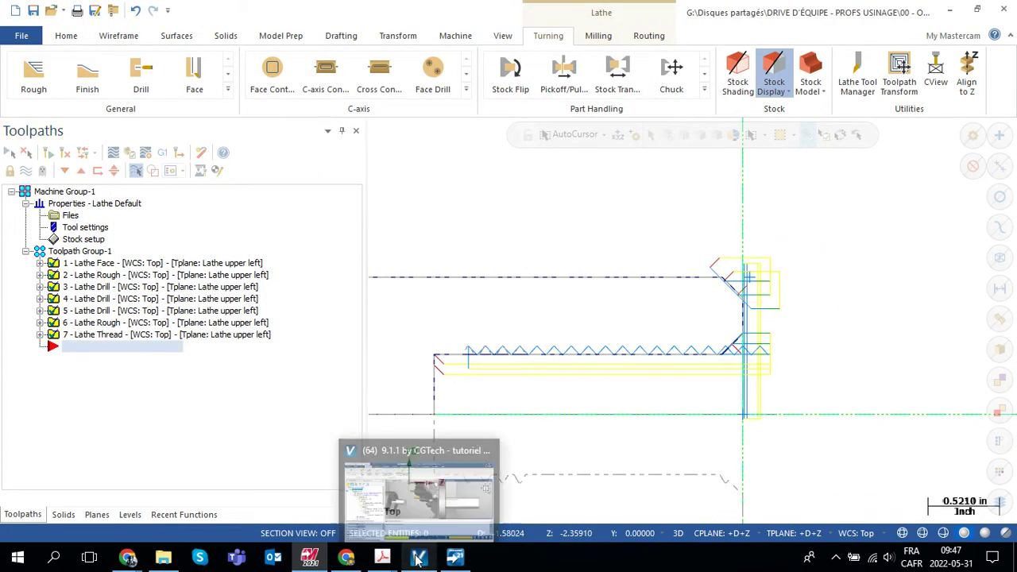
# Step: Compare the programmed part and chuck layout with the dimensioned PDF drawing in Adobe Acrobat, and return to Mastercam
pyautogui.scroll(-4, 560, 332)
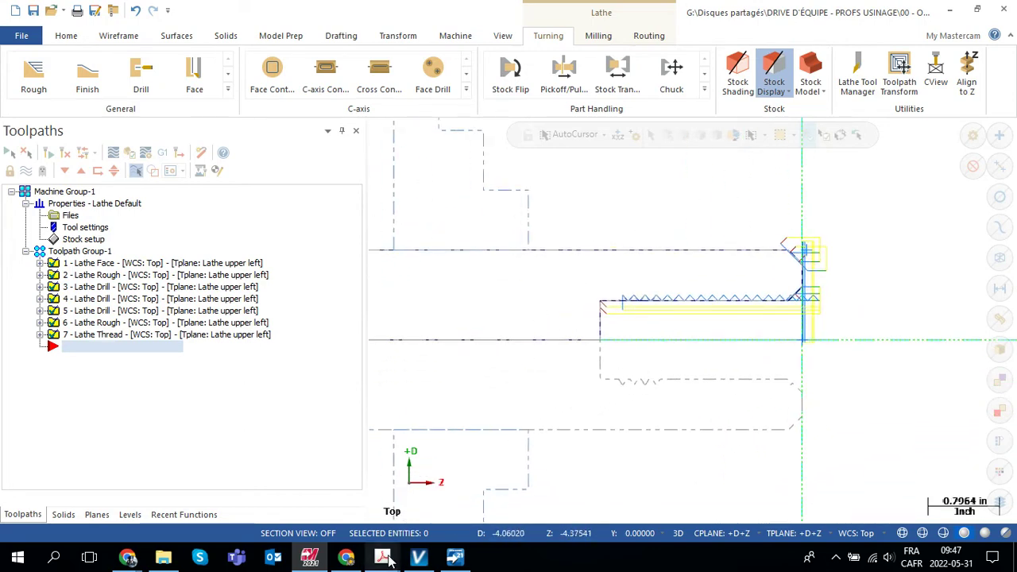
pyautogui.moveTo(382, 556)
pyautogui.click(440, 501)
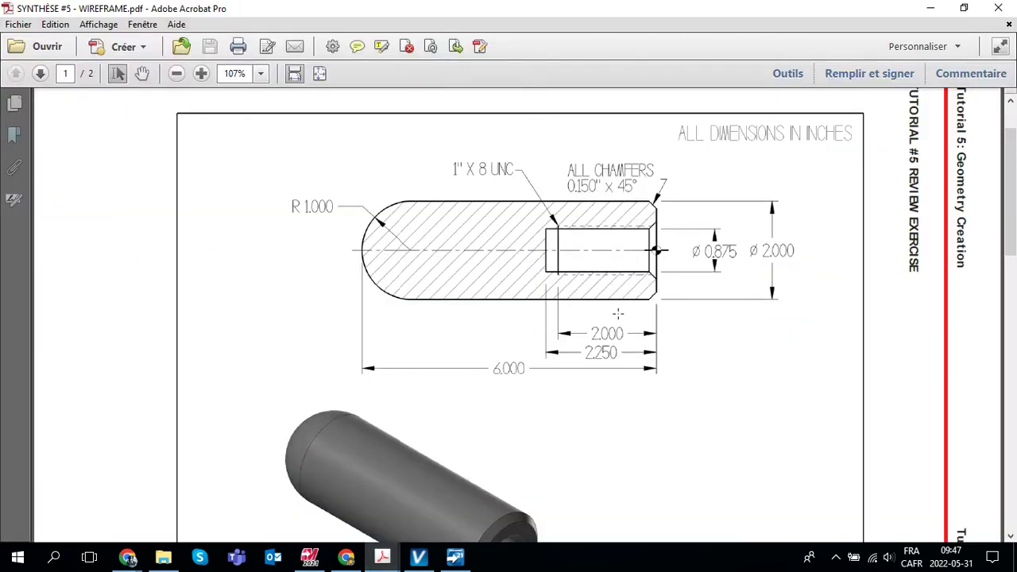
pyautogui.click(306, 558)
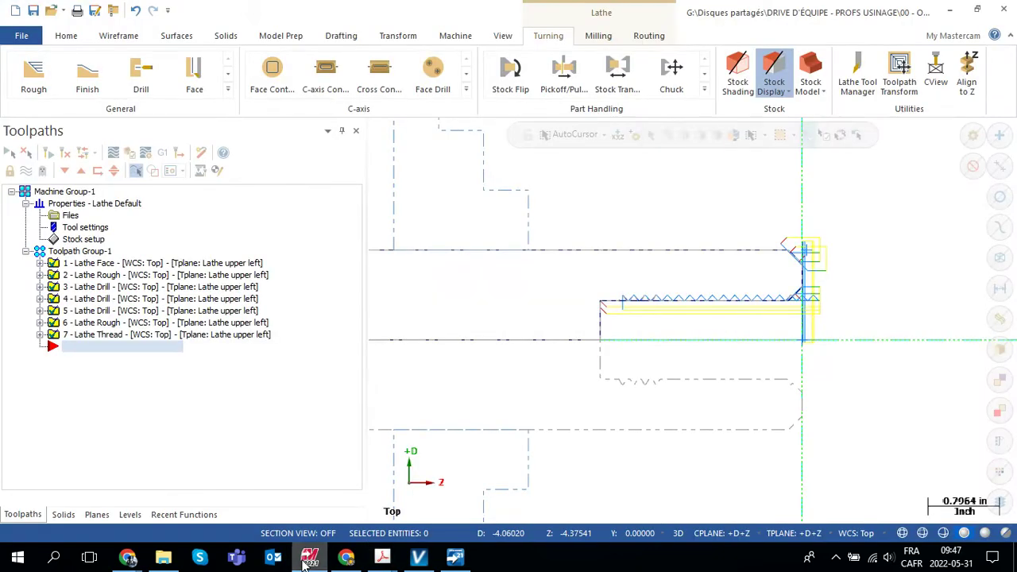
# Step: Review the Lathe Face operation's toolpath, tool, feed and facing parameters, and close it without changes
pyautogui.click(87, 264)
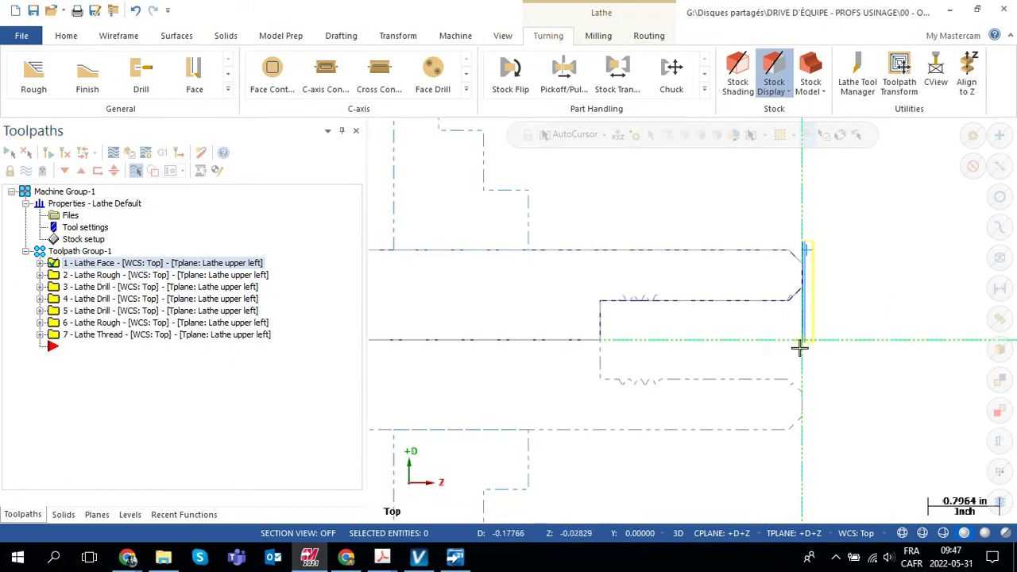
pyautogui.click(39, 263)
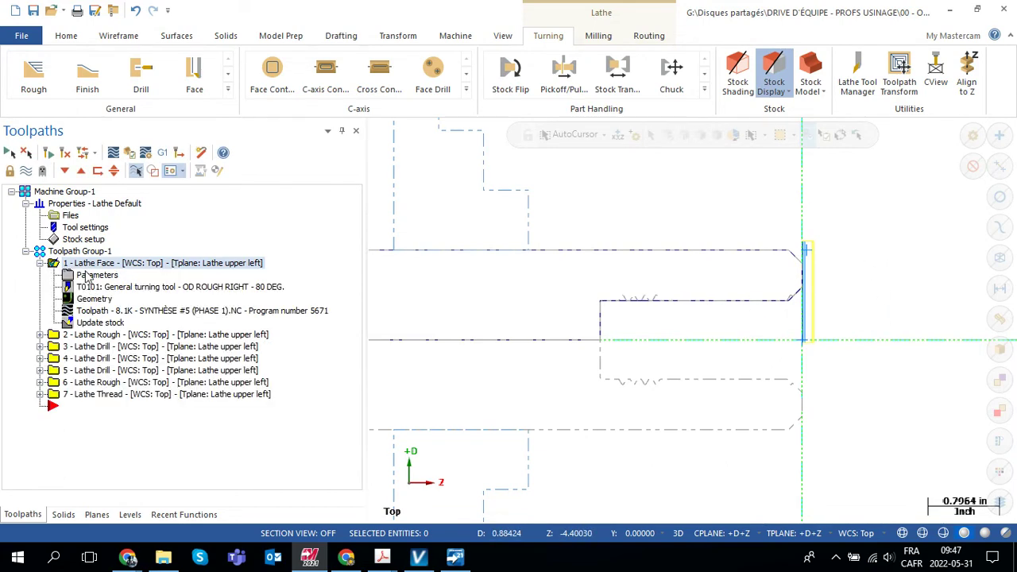
pyautogui.click(286, 292)
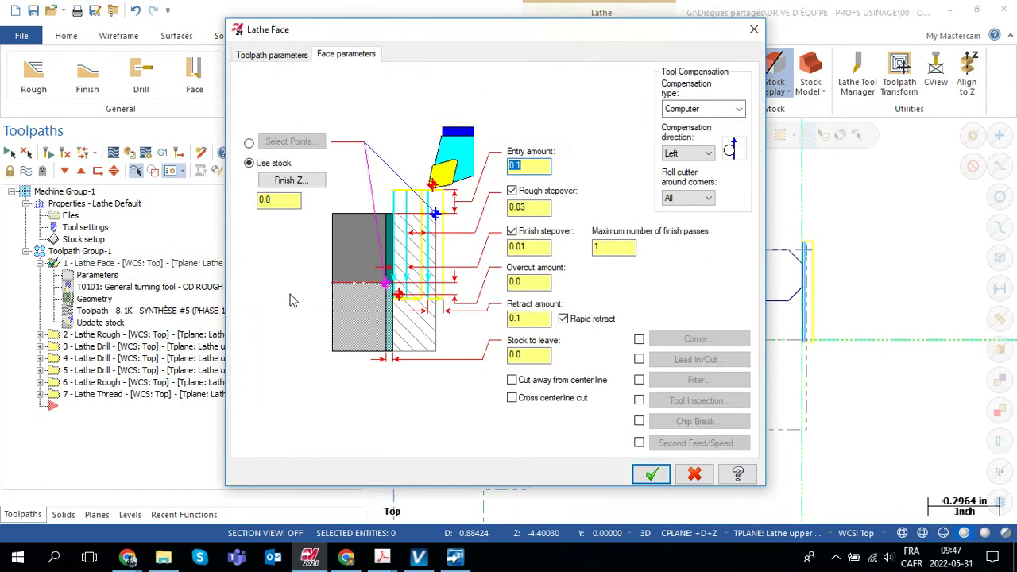
pyautogui.click(284, 54)
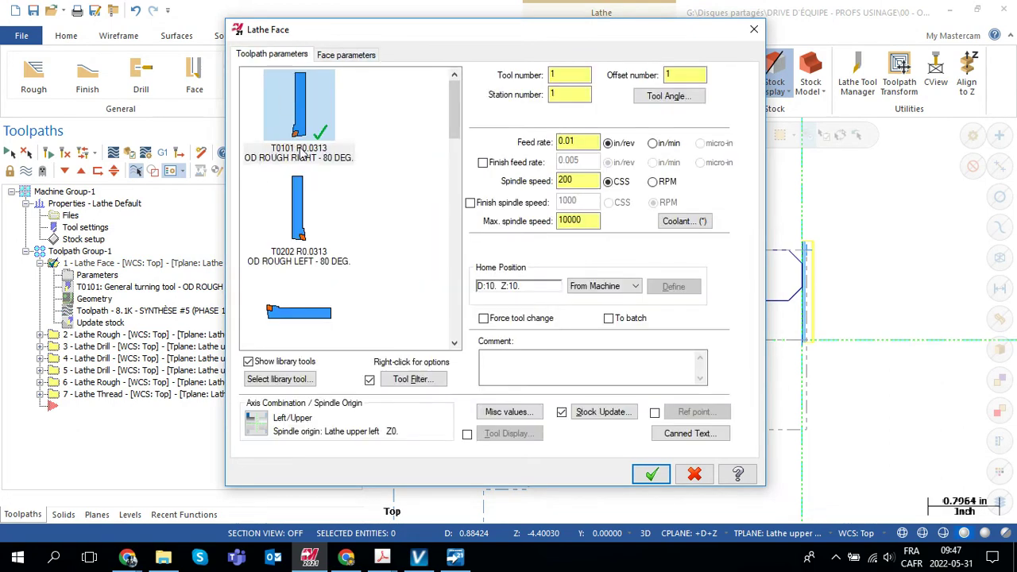
pyautogui.click(339, 55)
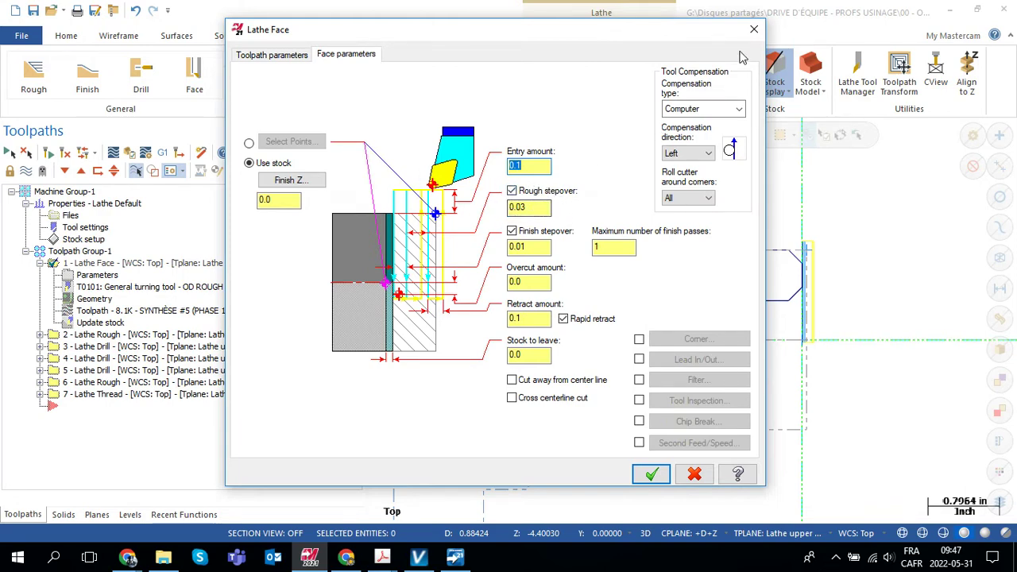
pyautogui.click(754, 29)
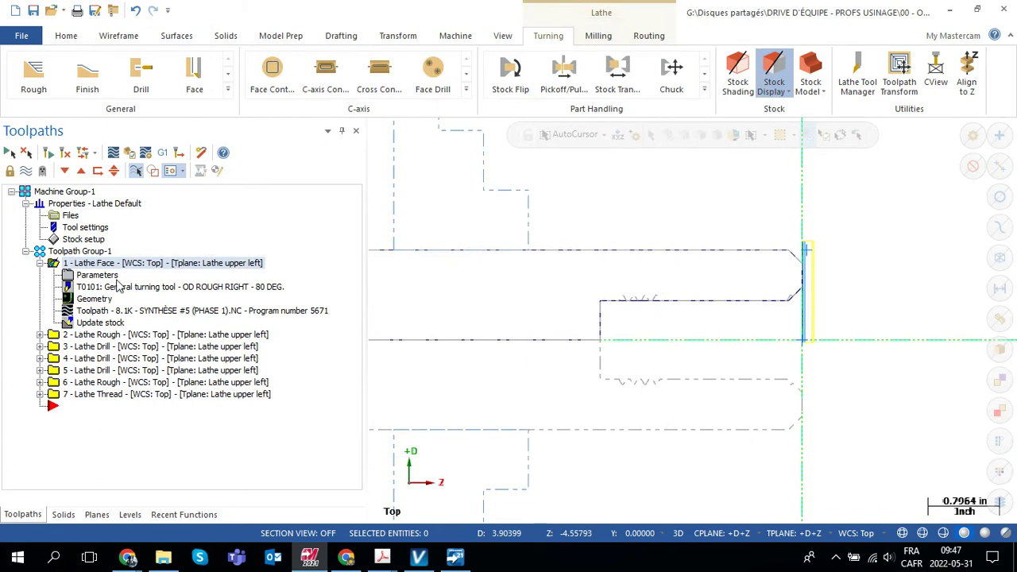
# Step: Inspect operation 2, Lathe Rough, checking its rough parameters and its toolpath around the outer chamfer
pyautogui.click(93, 334)
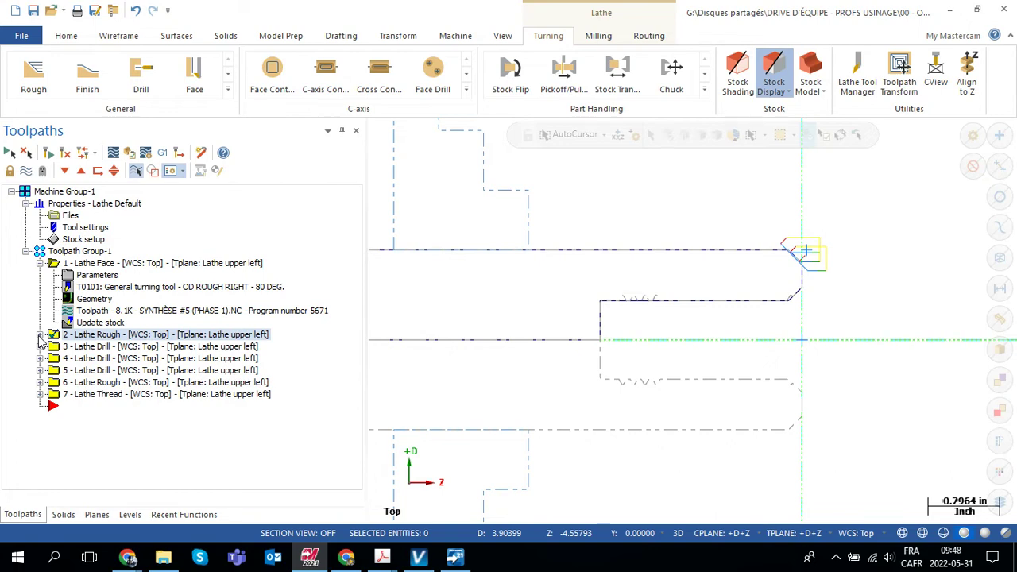
pyautogui.click(40, 334)
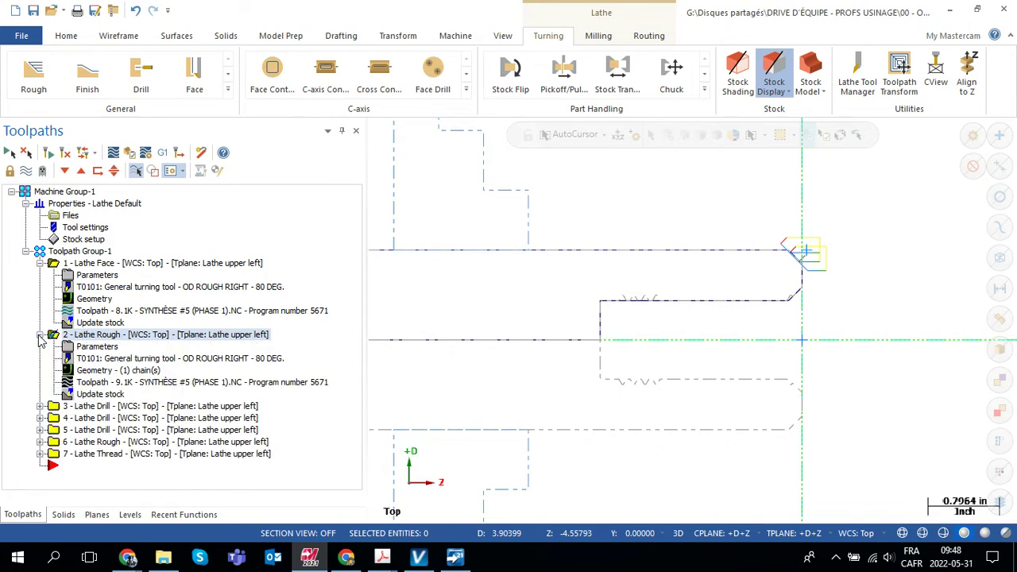
pyautogui.click(97, 346)
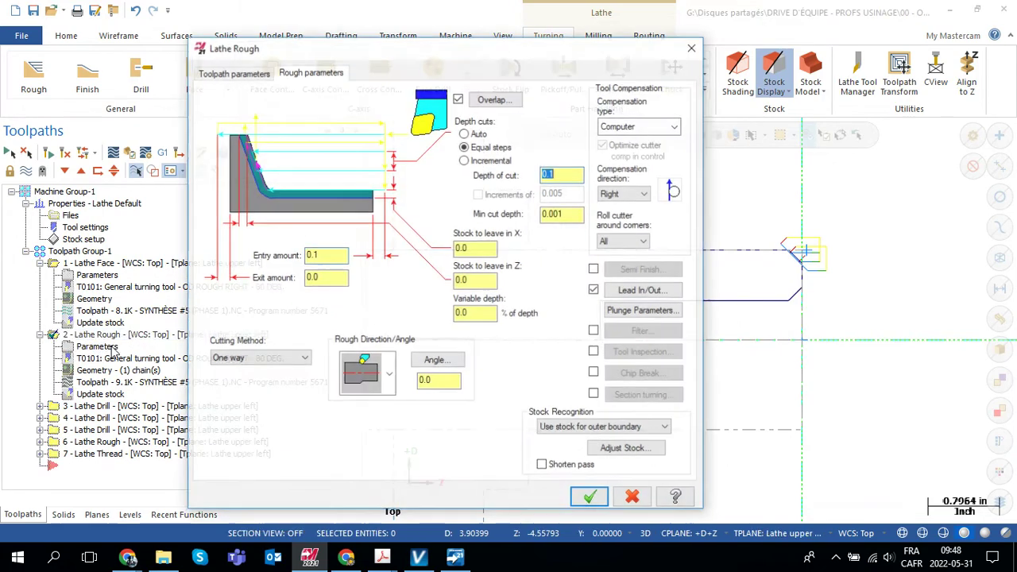
pyautogui.moveTo(454, 58); pyautogui.dragTo(317, 55)
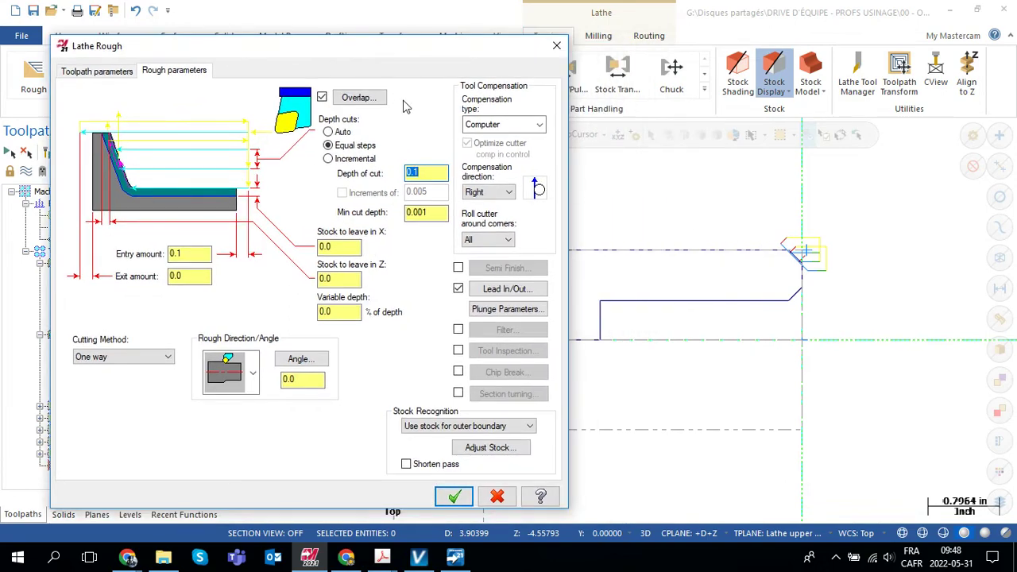
pyautogui.click(556, 46)
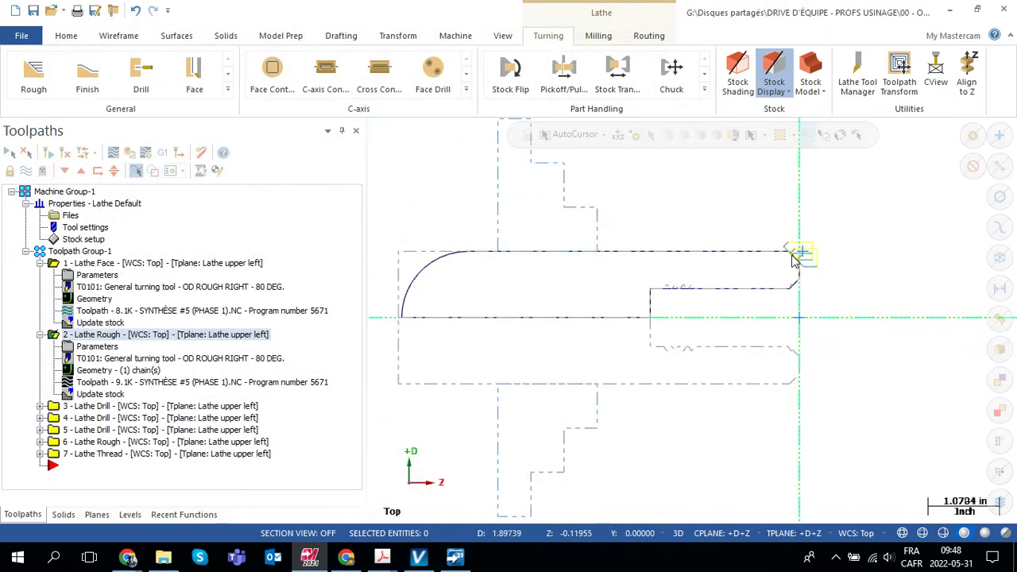
pyautogui.scroll(6, 795, 258)
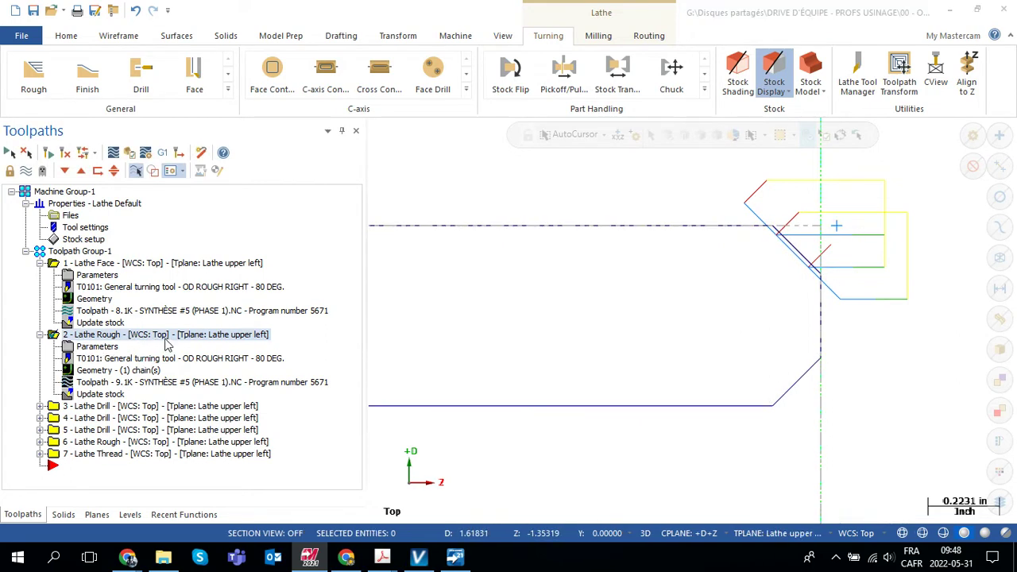
# Step: Reopen operation 2's parameters and review its tool, cutting data, and stock to leave in X and Z
pyautogui.click(166, 344)
pyautogui.click(106, 71)
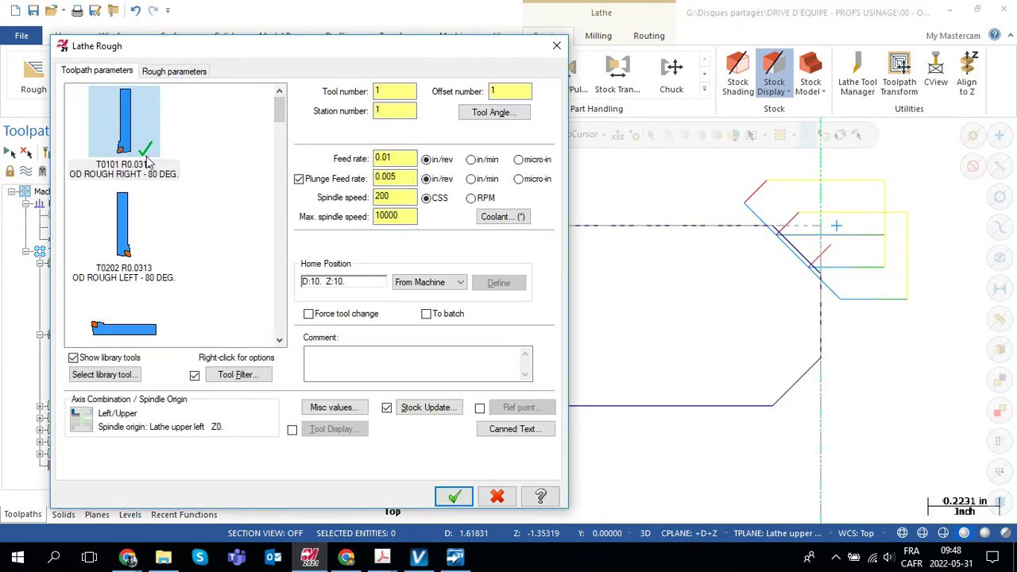
pyautogui.click(159, 72)
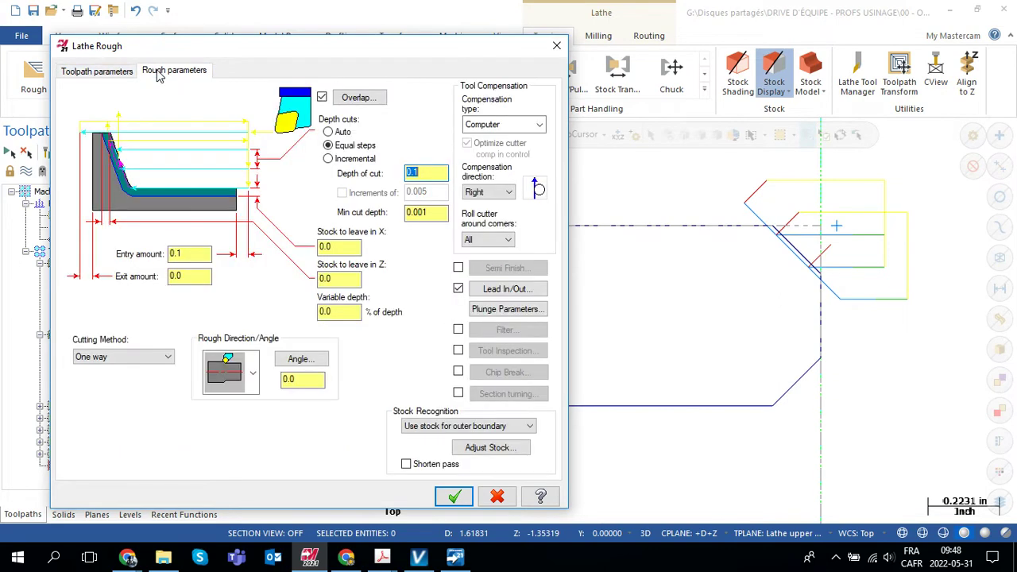
pyautogui.click(325, 246)
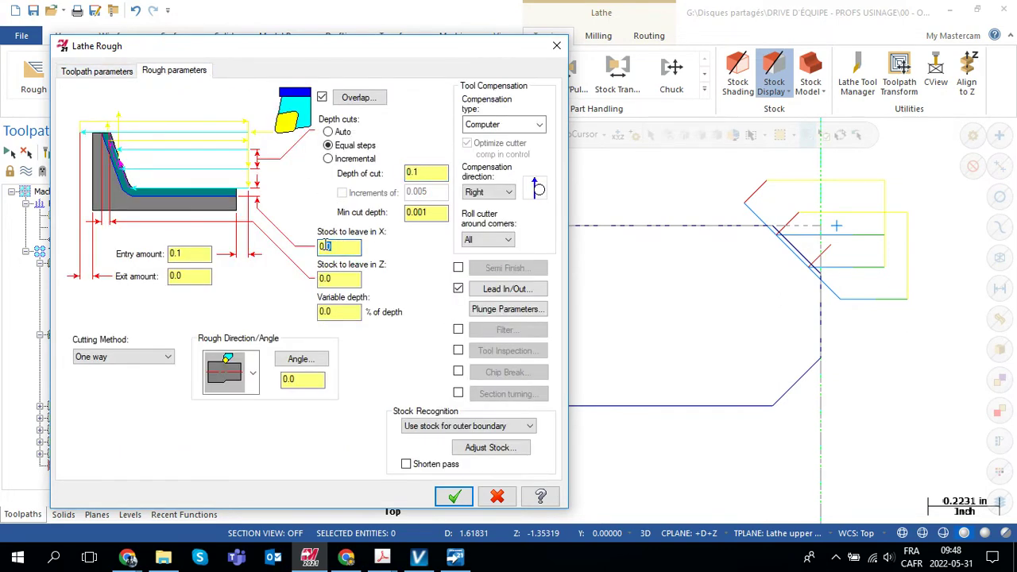
pyautogui.click(324, 278)
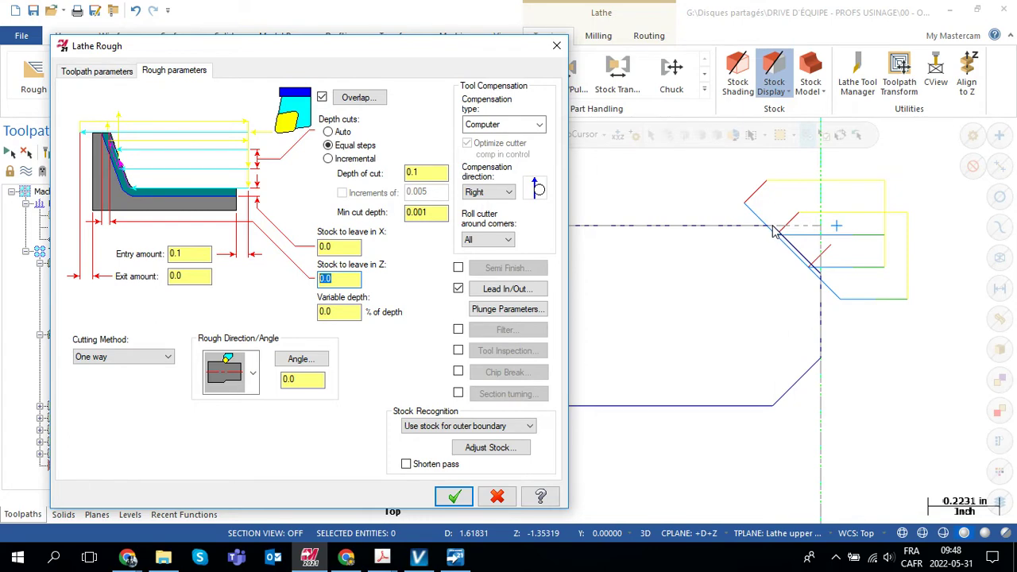
# Step: Review the lead-in and lead-out settings of the outer chamfer's Lathe Rough operation, and close them unchanged
pyautogui.click(506, 289)
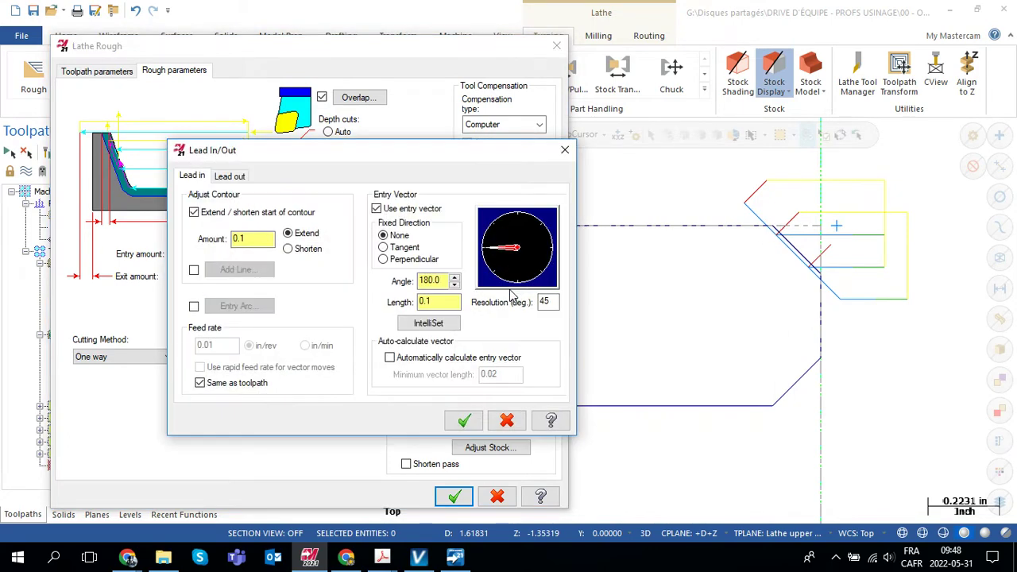
pyautogui.click(229, 177)
pyautogui.click(193, 176)
pyautogui.click(565, 152)
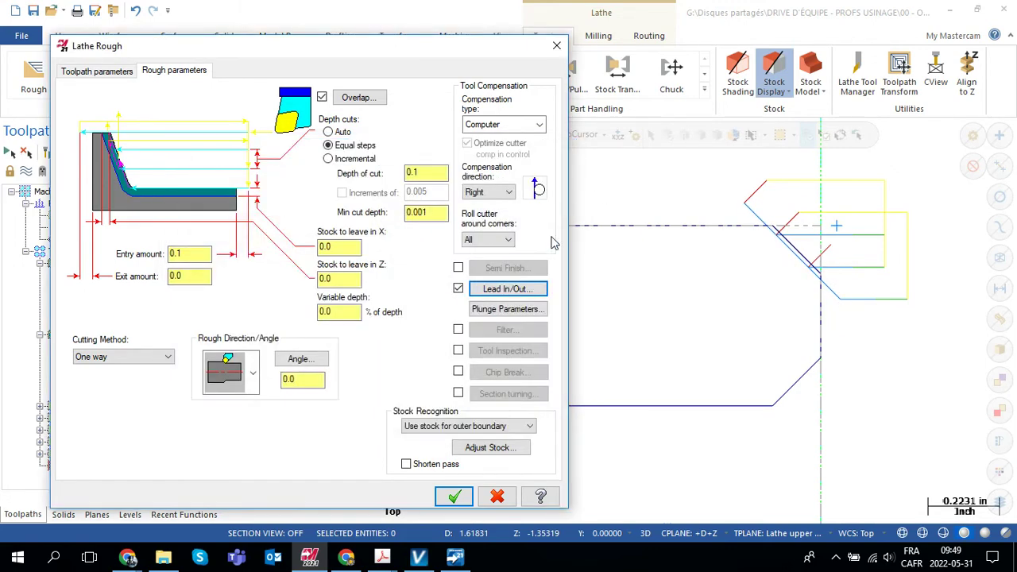
# Step: Check the stock recognition options of operation 2, keep Use stock for outer boundary, accept the parameters, and collapse operations 1 and 2
pyautogui.click(449, 426)
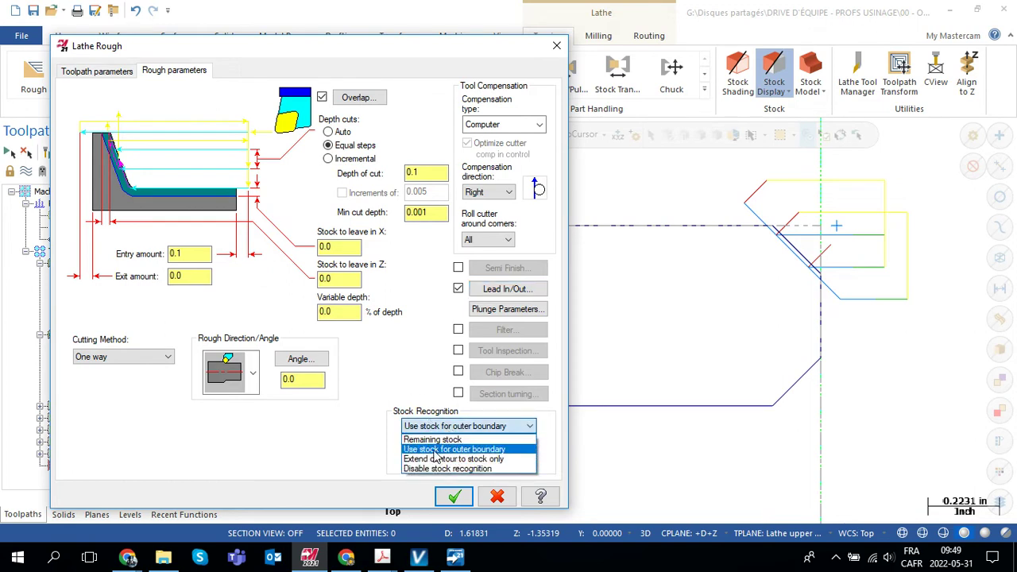
pyautogui.click(434, 450)
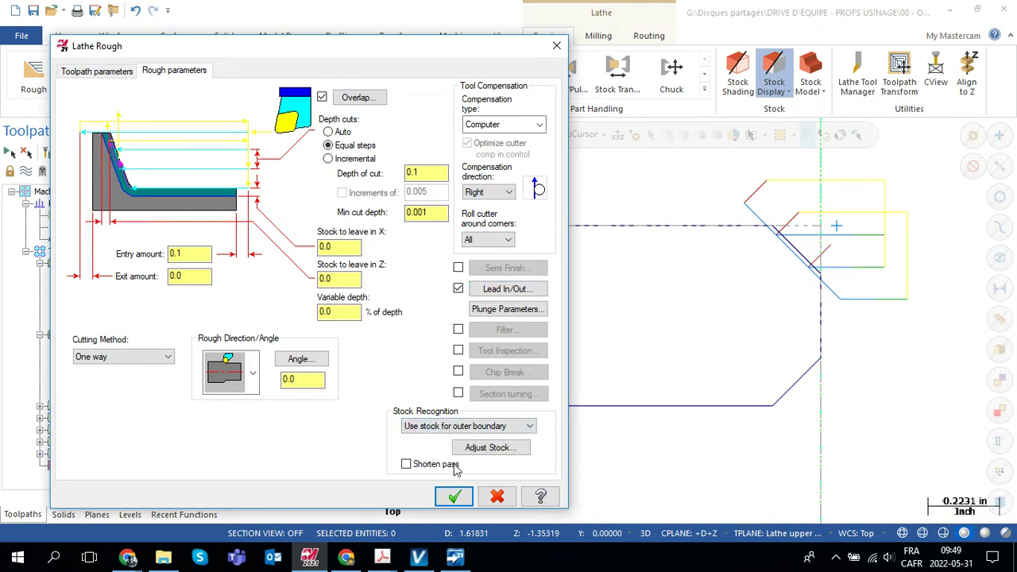
pyautogui.click(454, 495)
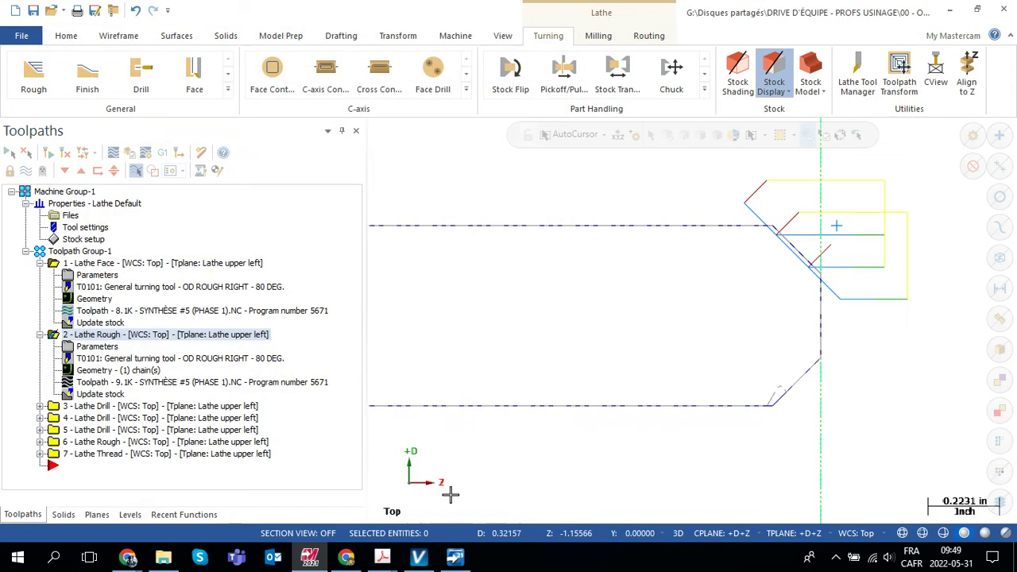
pyautogui.click(39, 334)
pyautogui.click(39, 263)
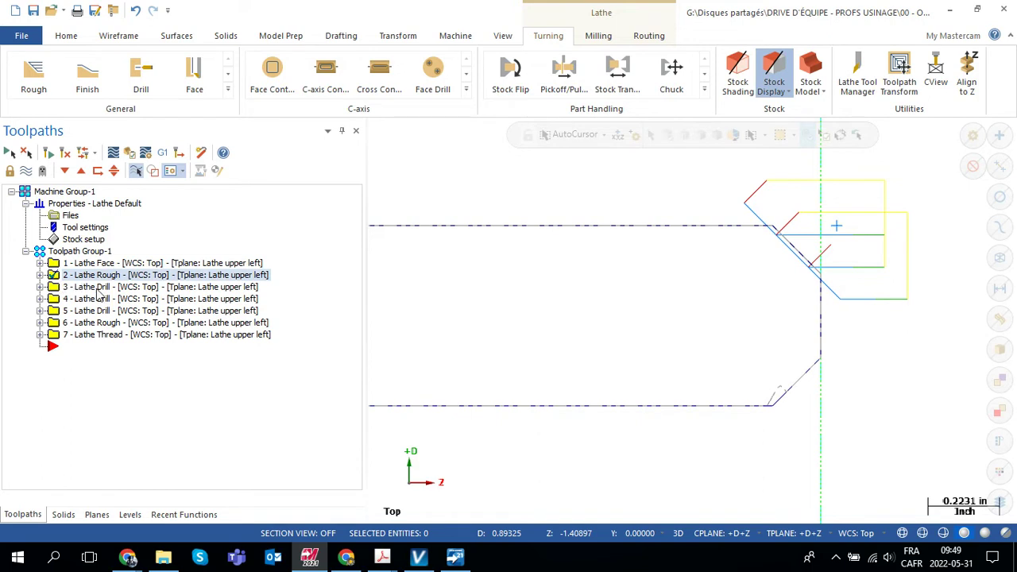
# Step: Inspect operation 3, Lathe Drill, reviewing its spot tool, cutting data, depth and drill cycle, and accept the parameters without changes
pyautogui.click(98, 288)
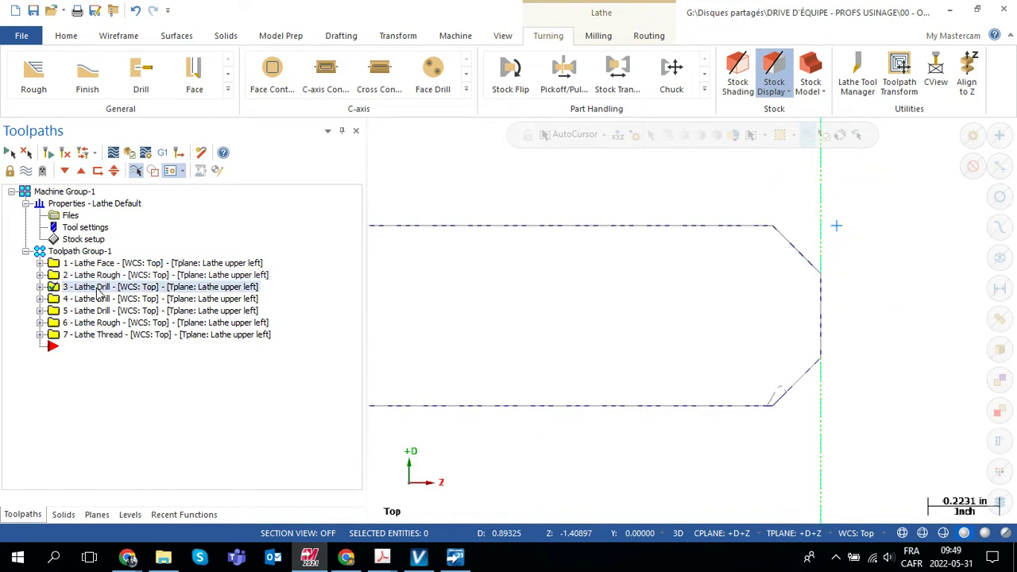
pyautogui.click(40, 287)
pyautogui.scroll(-3, 629, 332)
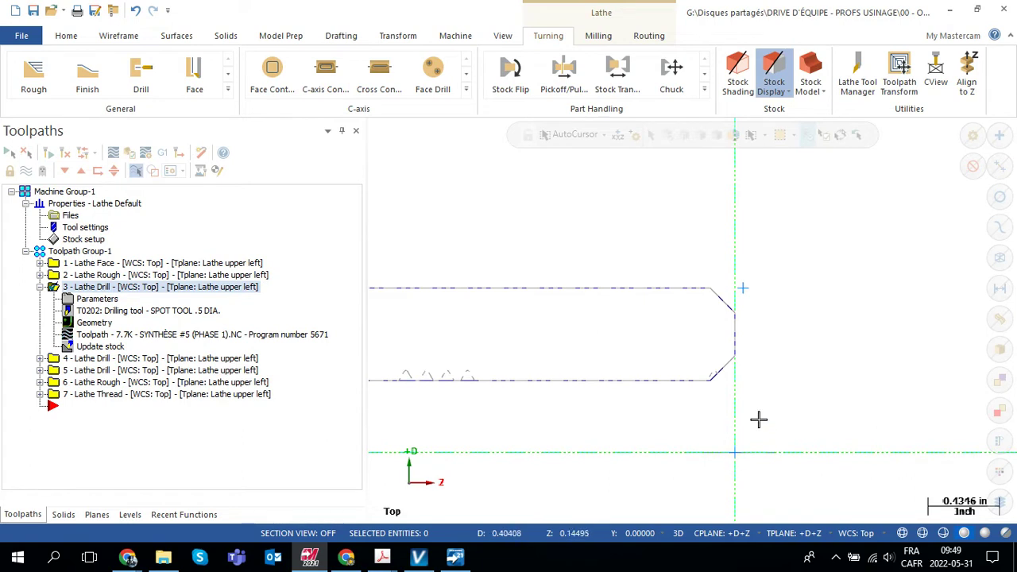
pyautogui.moveTo(758, 418); pyautogui.dragTo(808, 244, button='middle')
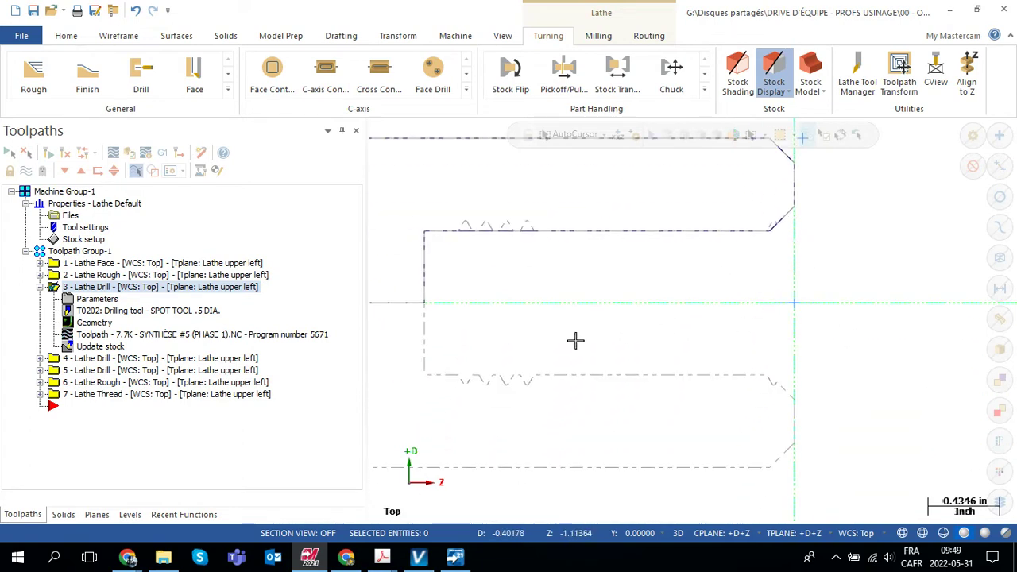
pyautogui.click(101, 299)
pyautogui.click(232, 100)
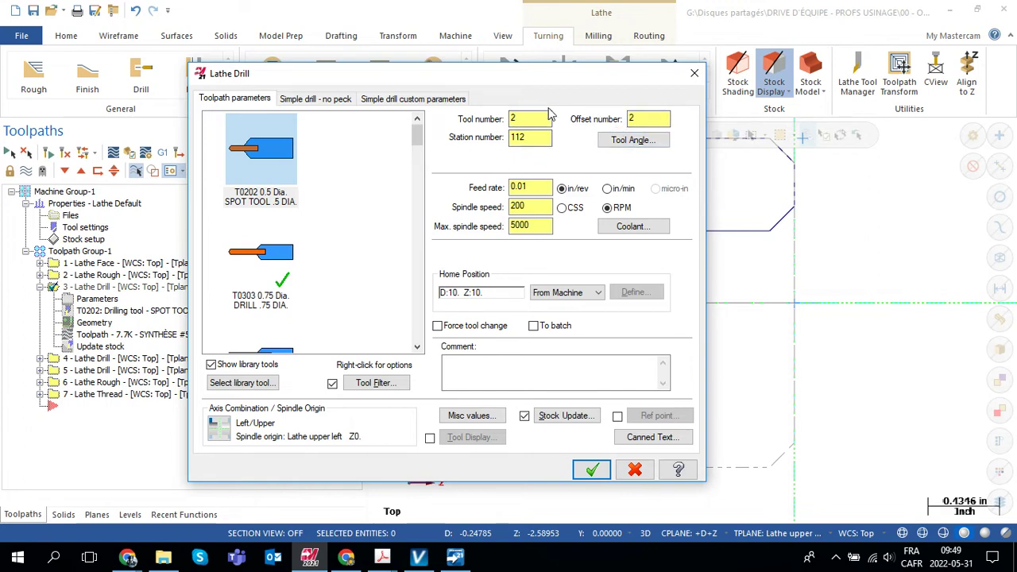
pyautogui.click(324, 100)
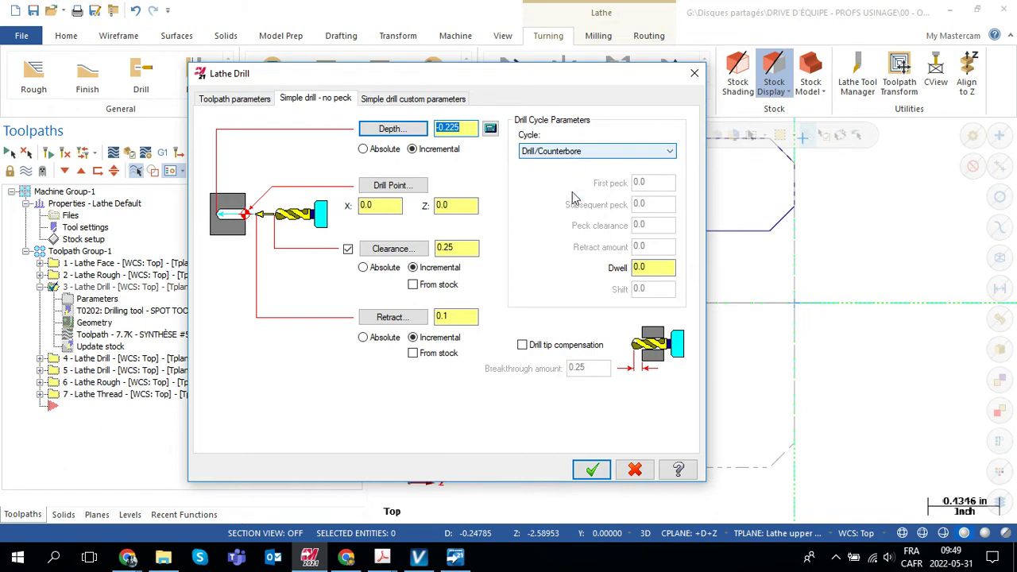
pyautogui.click(592, 469)
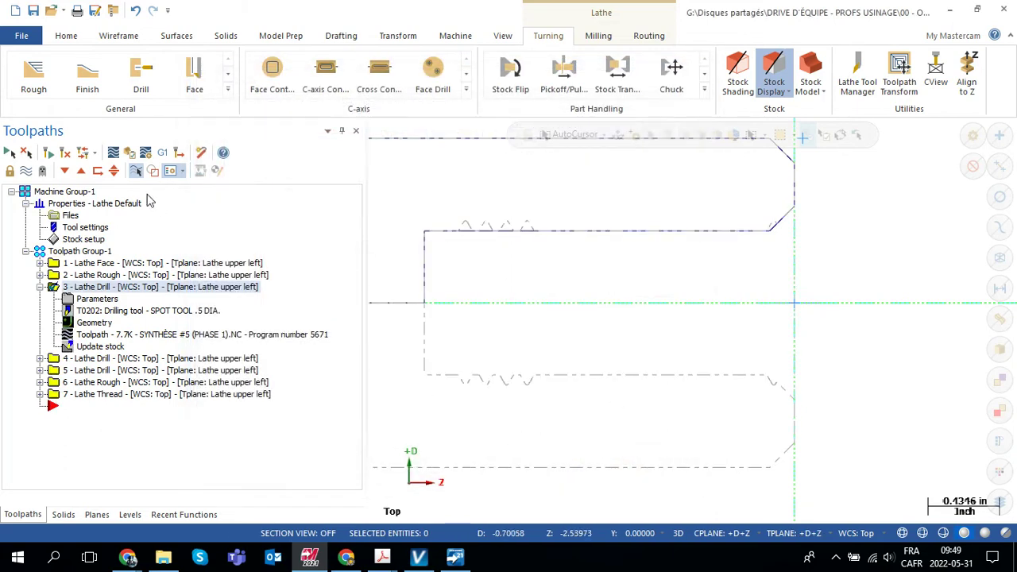
# Step: Open operation 4's Lathe Drill parameters and review its tool, feed rate and spindle speed against the bore geometry
pyautogui.click(40, 358)
pyautogui.click(88, 359)
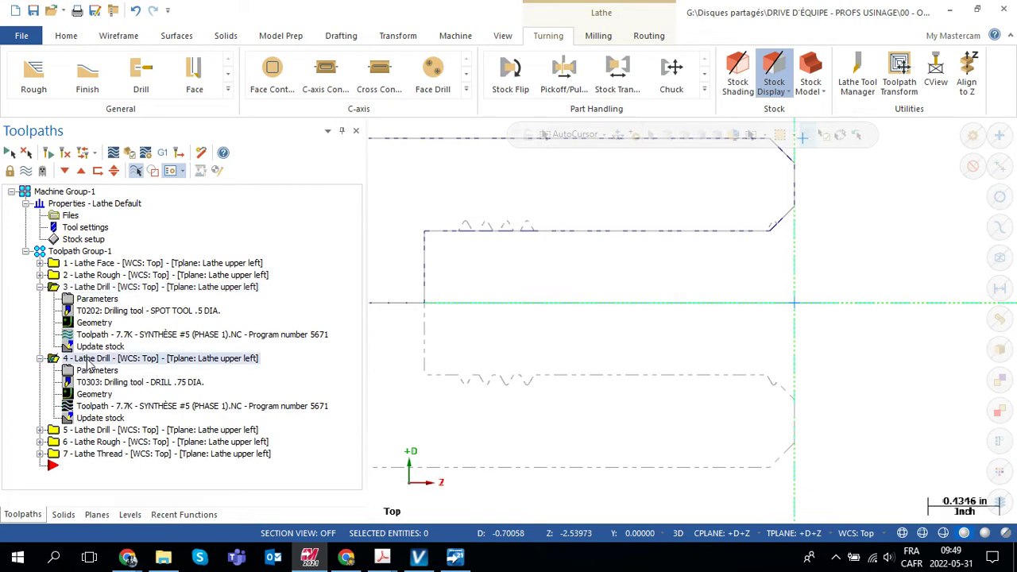
pyautogui.doubleClick(97, 371)
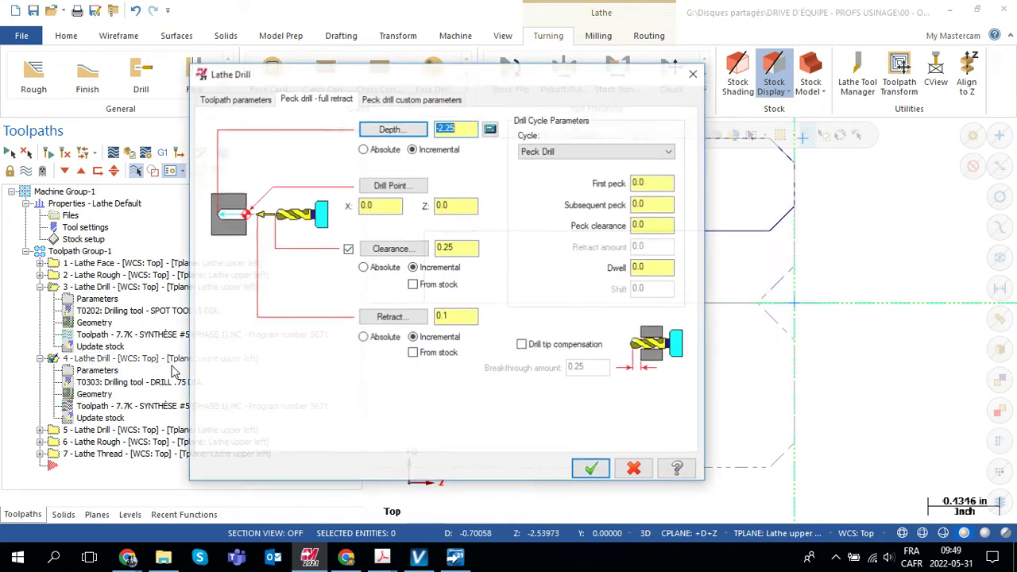
pyautogui.click(251, 102)
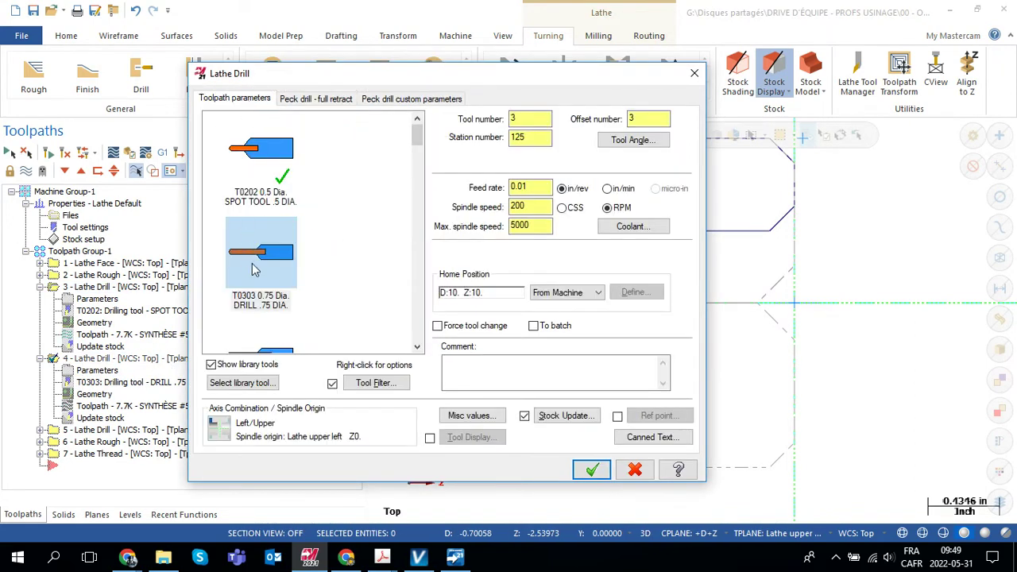
pyautogui.moveTo(432, 77); pyautogui.dragTo(52, 135)
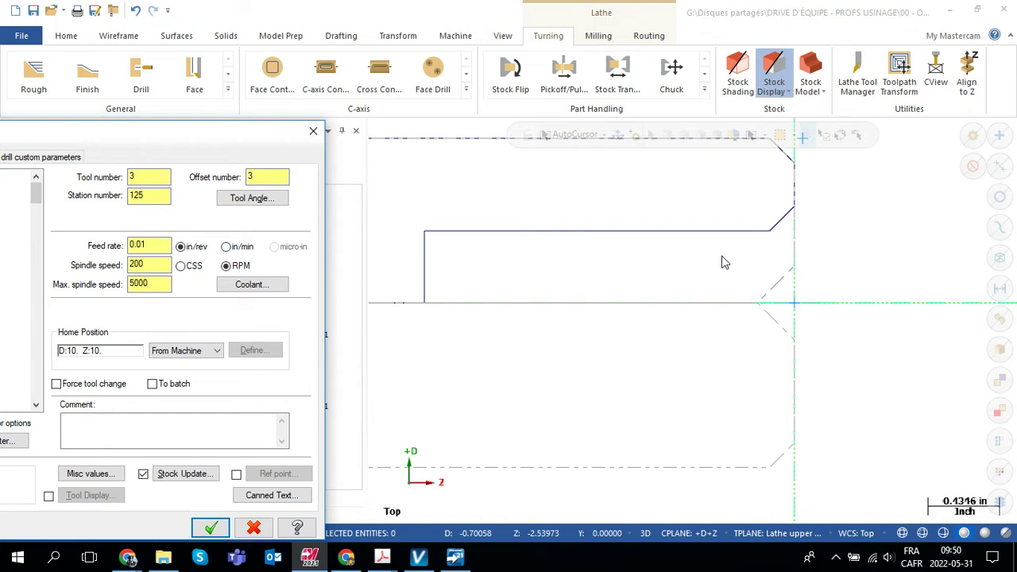
pyautogui.moveTo(247, 131); pyautogui.dragTo(517, 90)
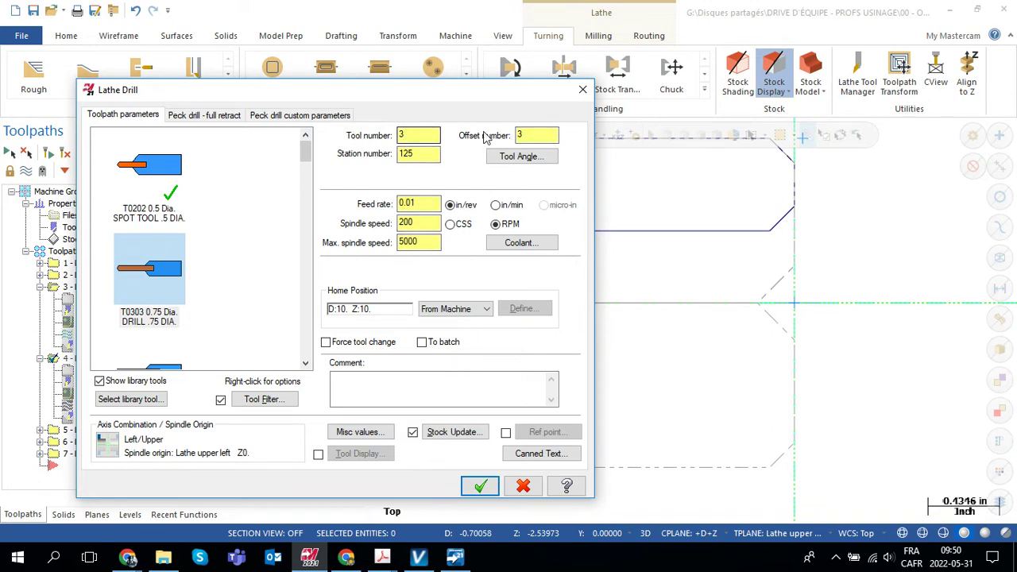
# Step: Compare operation 4's drilling depth with the SYNTHÈSE #5 - WIREFRAME.pdf drawing, check its cycle in Mastercam, and close the parameters
pyautogui.click(208, 115)
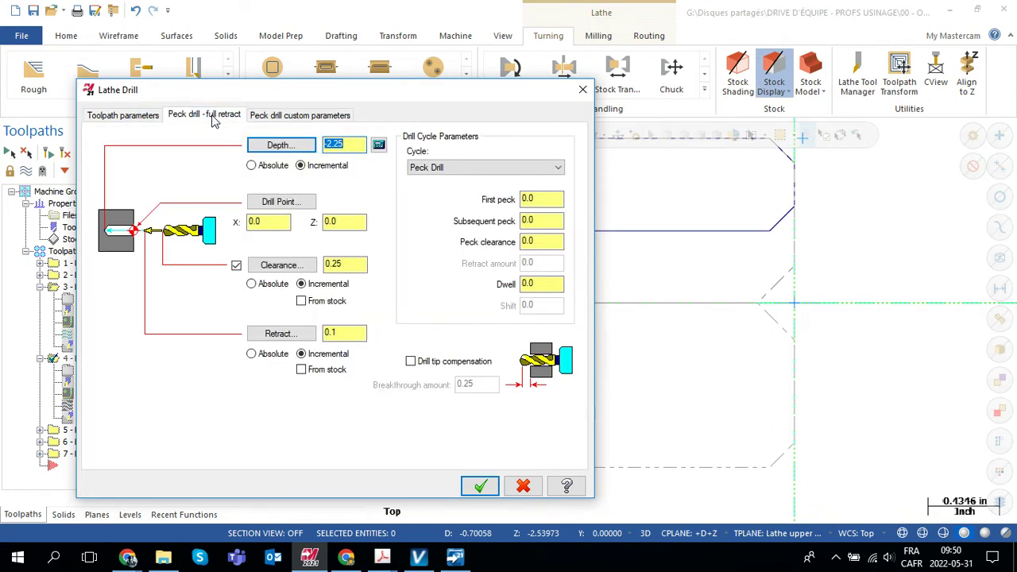
pyautogui.click(382, 558)
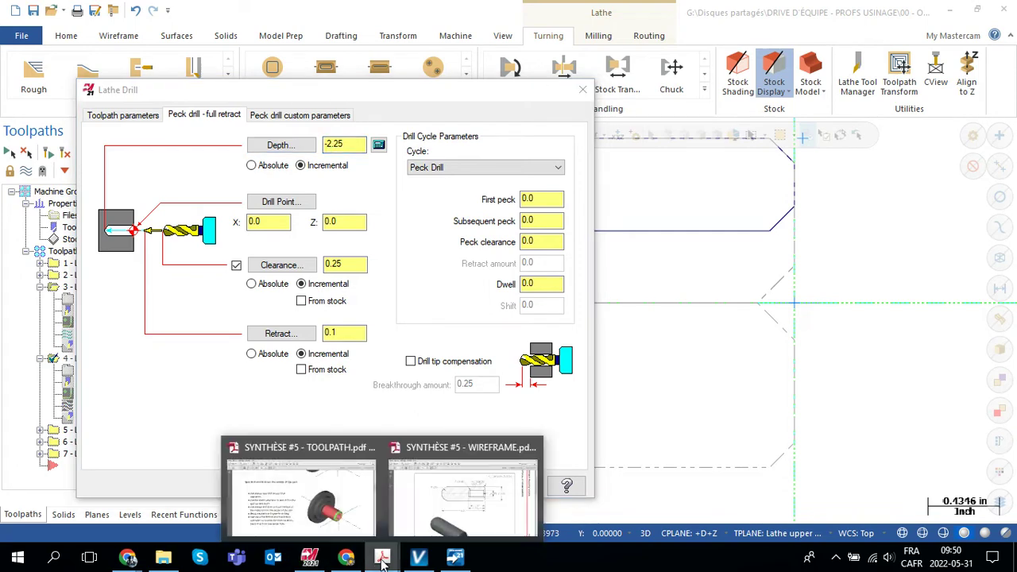
pyautogui.click(461, 500)
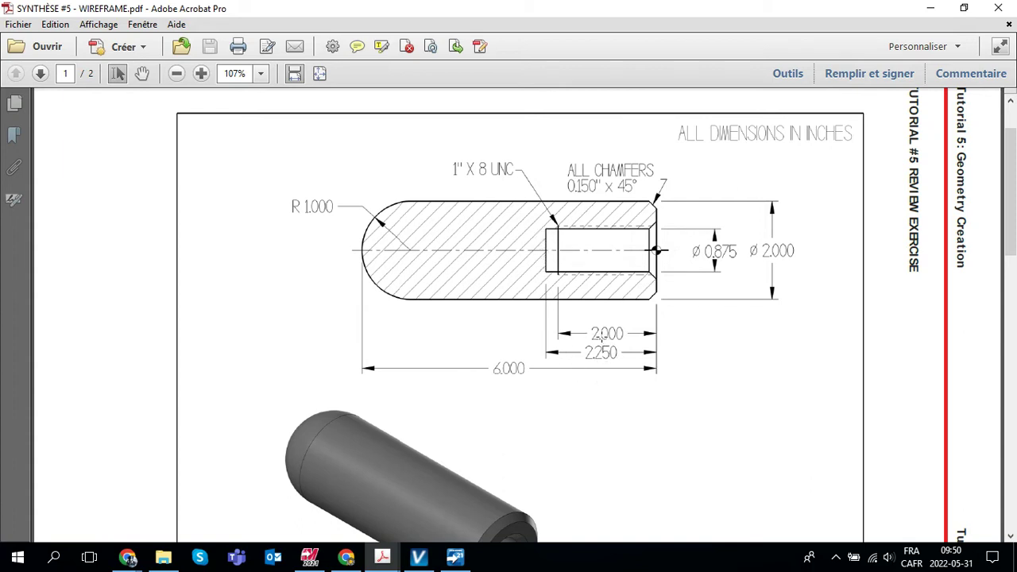
pyautogui.click(309, 557)
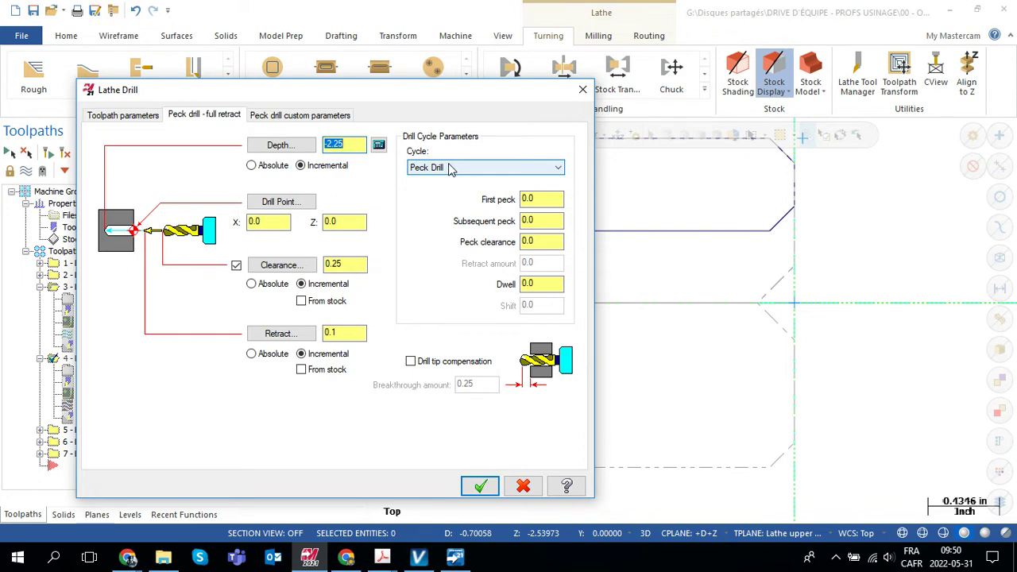
pyautogui.click(582, 88)
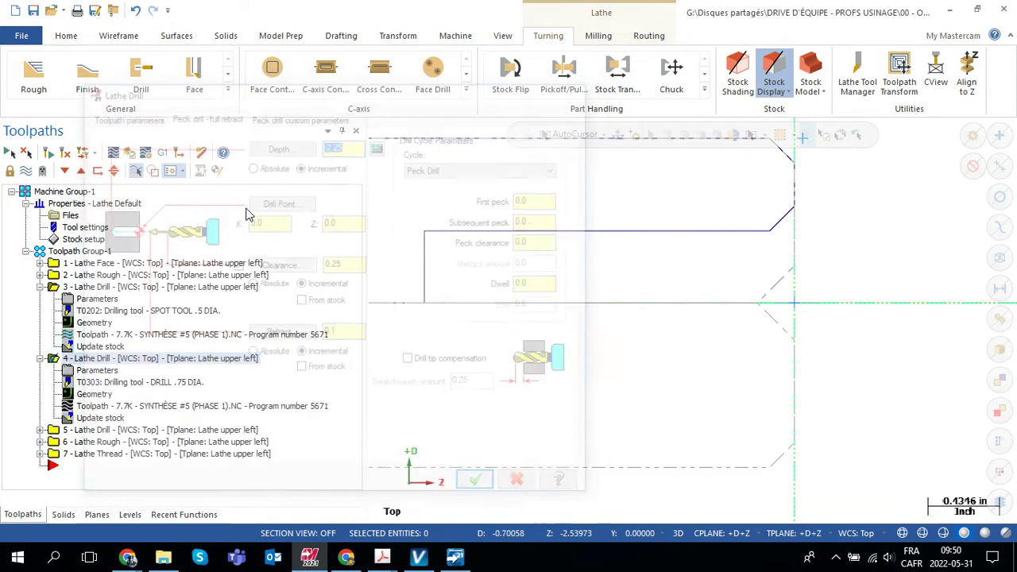
# Step: Move the insert arrow back through the drilling operations to compare the remaining stock before and after operation 4, leaving it below operation 4
pyautogui.click(80, 171)
pyautogui.click(80, 172)
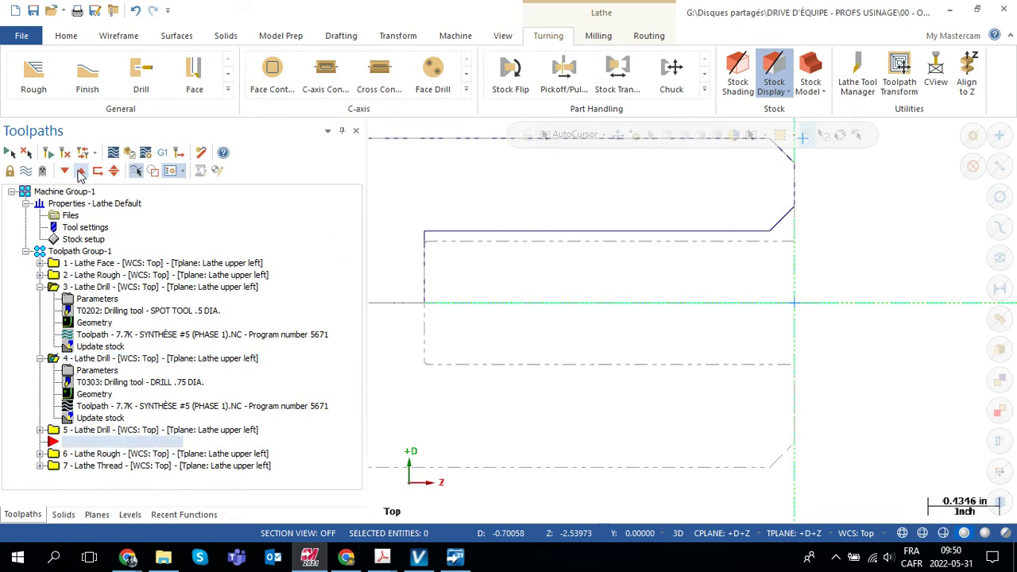
pyautogui.click(80, 172)
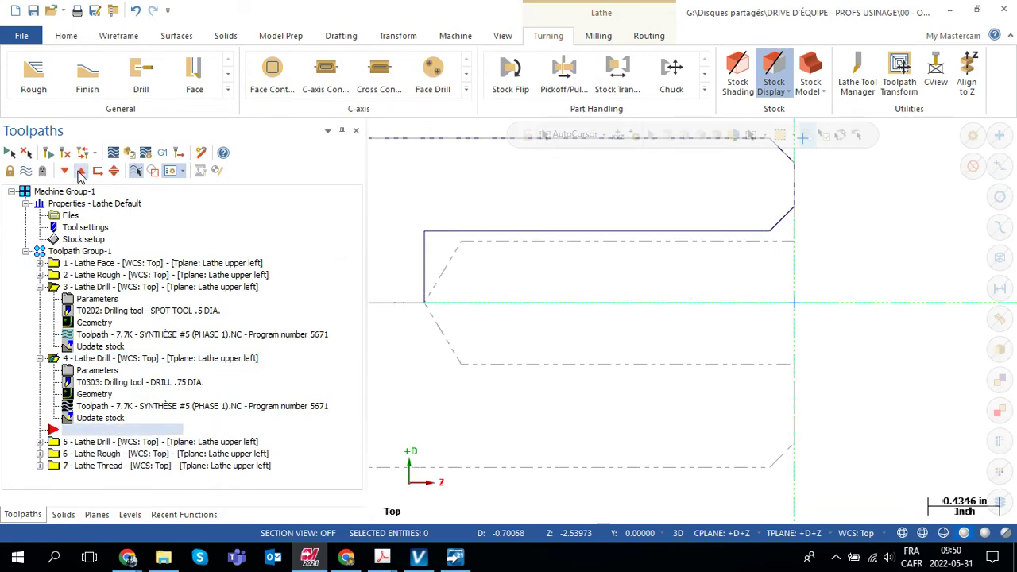
pyautogui.click(80, 171)
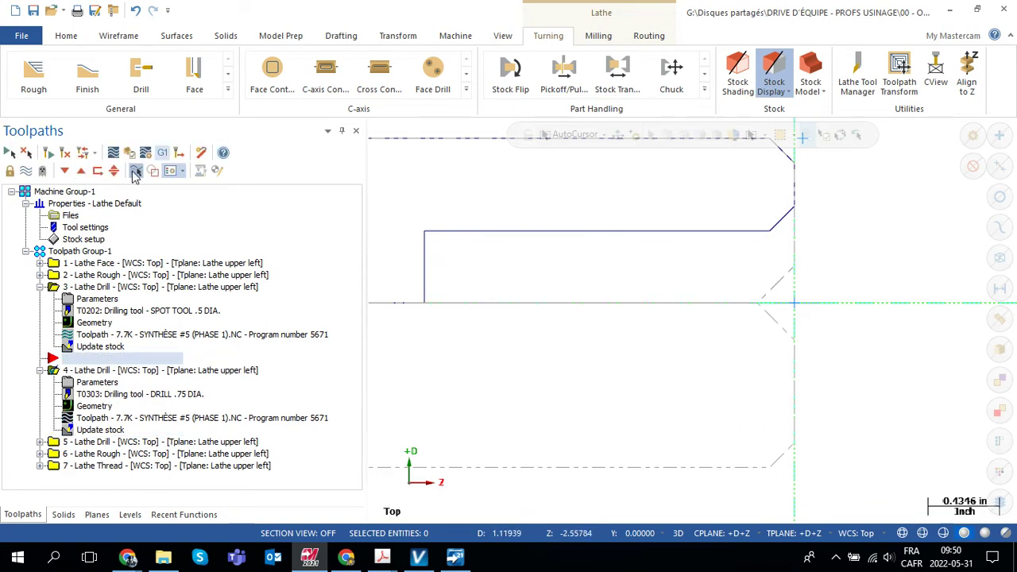
pyautogui.click(65, 172)
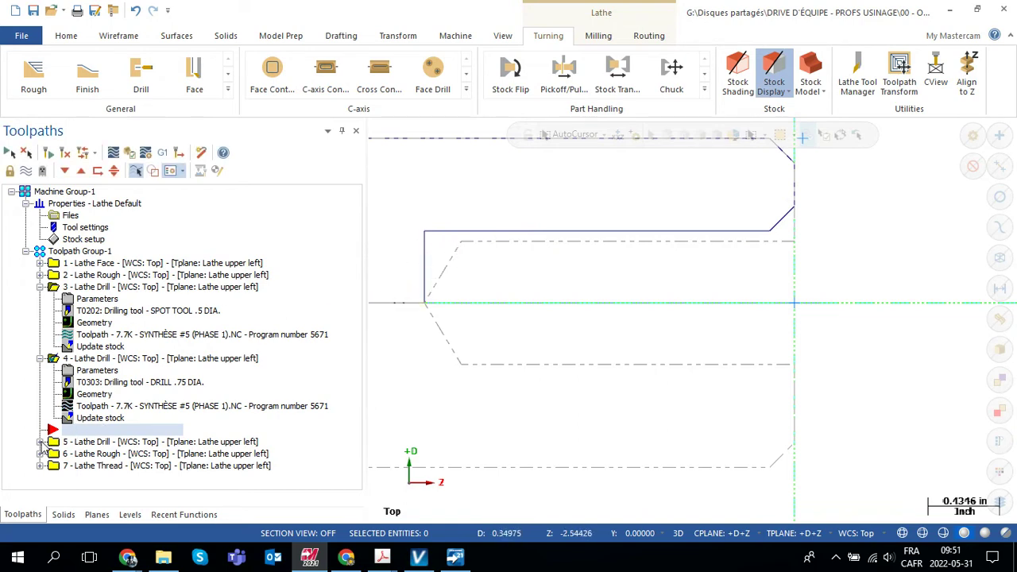
# Step: Expand operation 5, Lathe Drill, and review its end mill tool and cutting data in the toolpath parameters
pyautogui.click(91, 442)
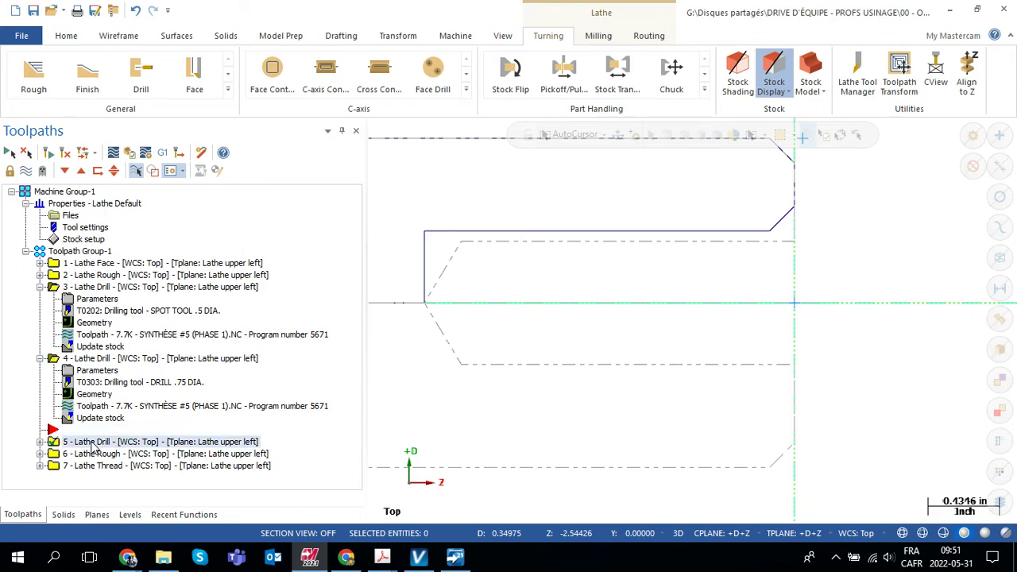
pyautogui.click(40, 441)
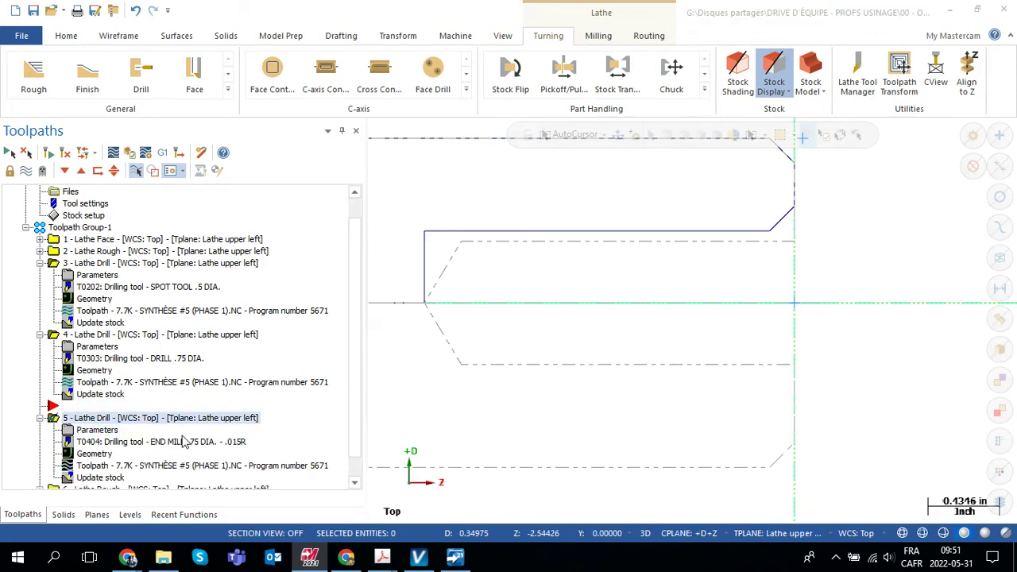
pyautogui.click(97, 430)
pyautogui.click(145, 116)
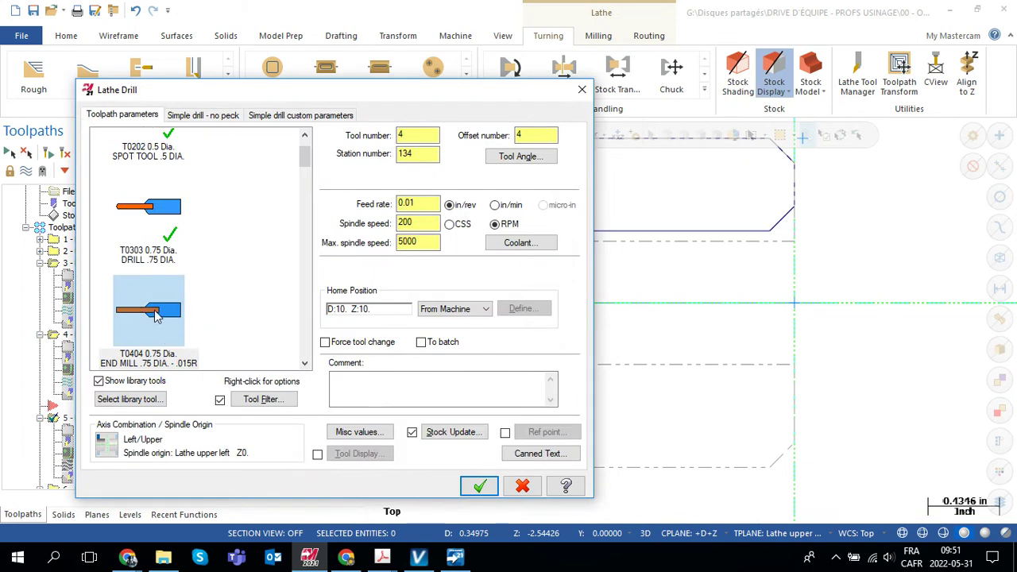
pyautogui.moveTo(157, 316)
# Step: Review operation 5's depth against the bore's end, keep the Drill/Counterbore cycle, and accept the parameters
pyautogui.click(223, 117)
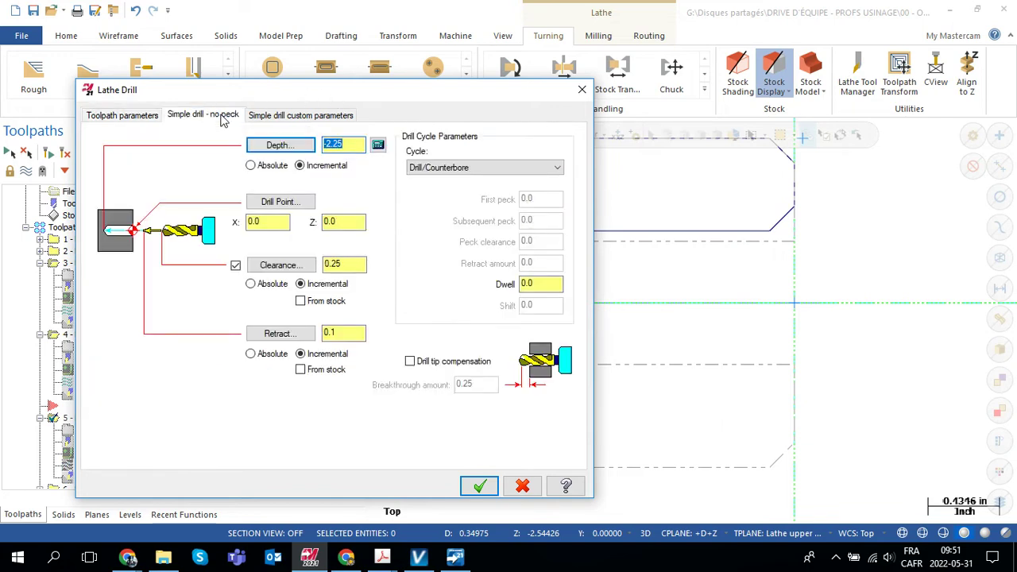
pyautogui.moveTo(318, 90); pyautogui.dragTo(647, 324)
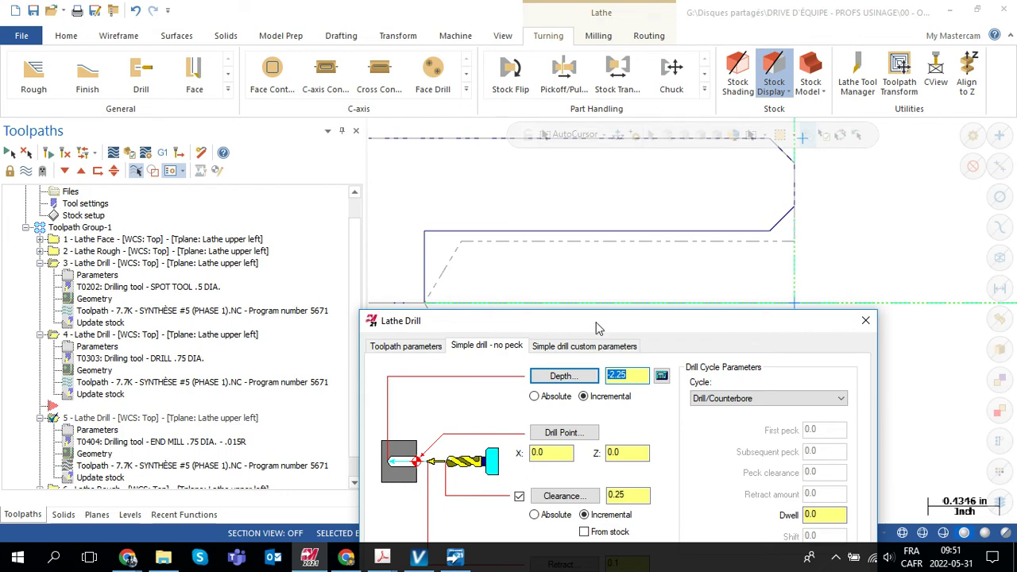
pyautogui.moveTo(598, 328); pyautogui.dragTo(461, 115)
pyautogui.click(601, 185)
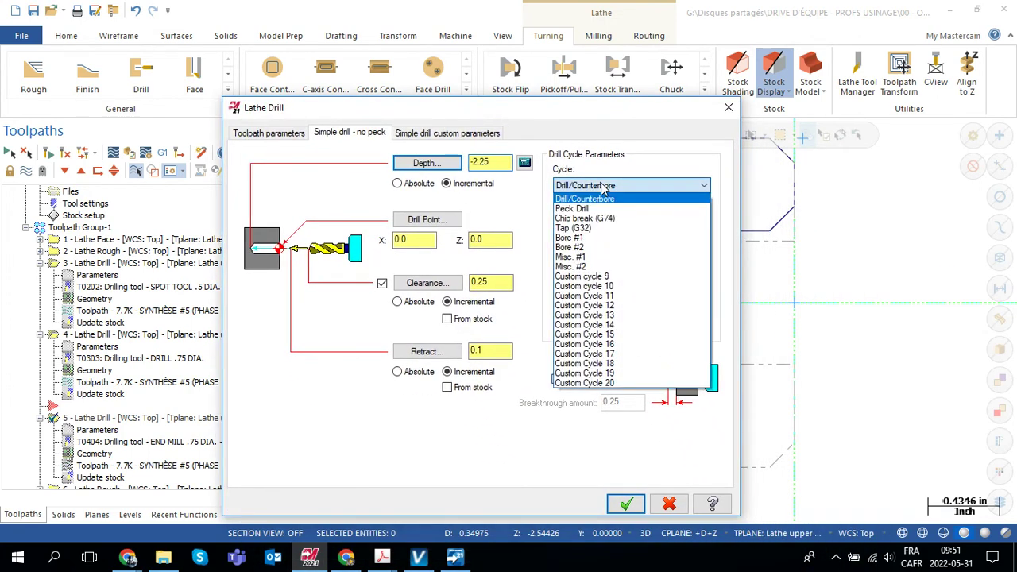
pyautogui.click(595, 198)
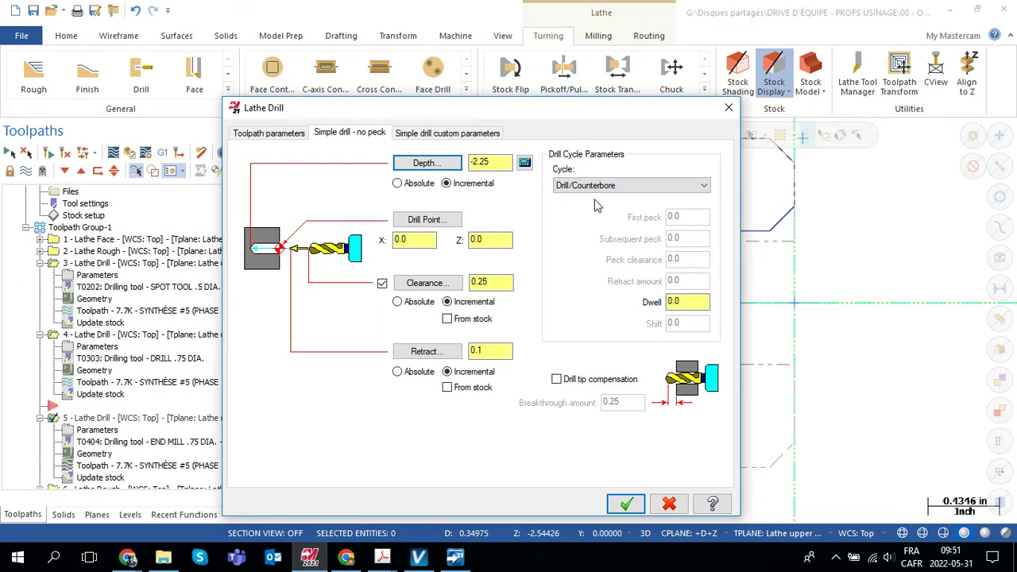
pyautogui.click(626, 504)
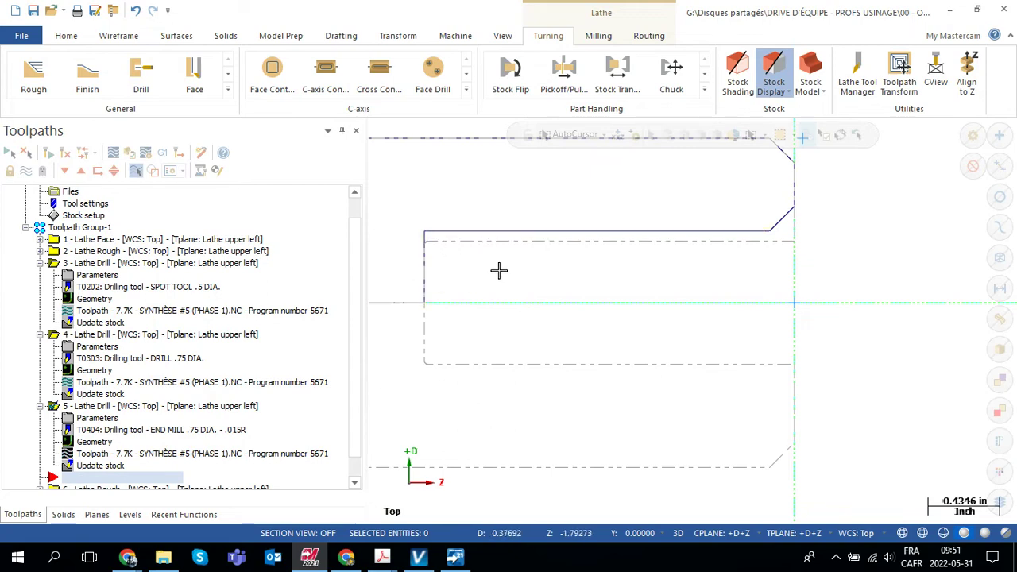
# Step: Expand operation 6, Lathe Rough, and review its ID roughing boring bar and cutting data in the toolpath parameters
pyautogui.scroll(-1, 361, 244)
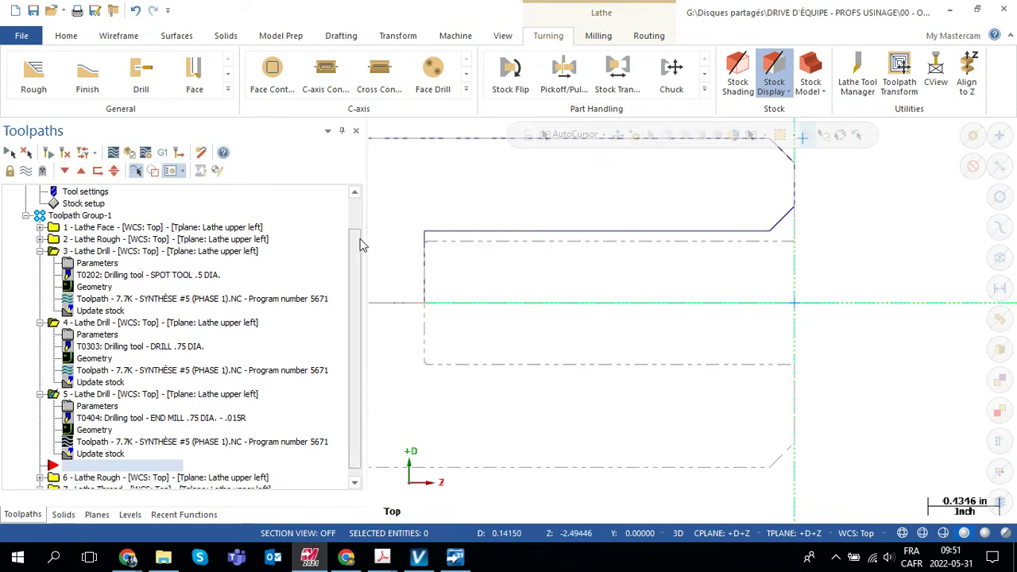
pyautogui.scroll(-1, 359, 246)
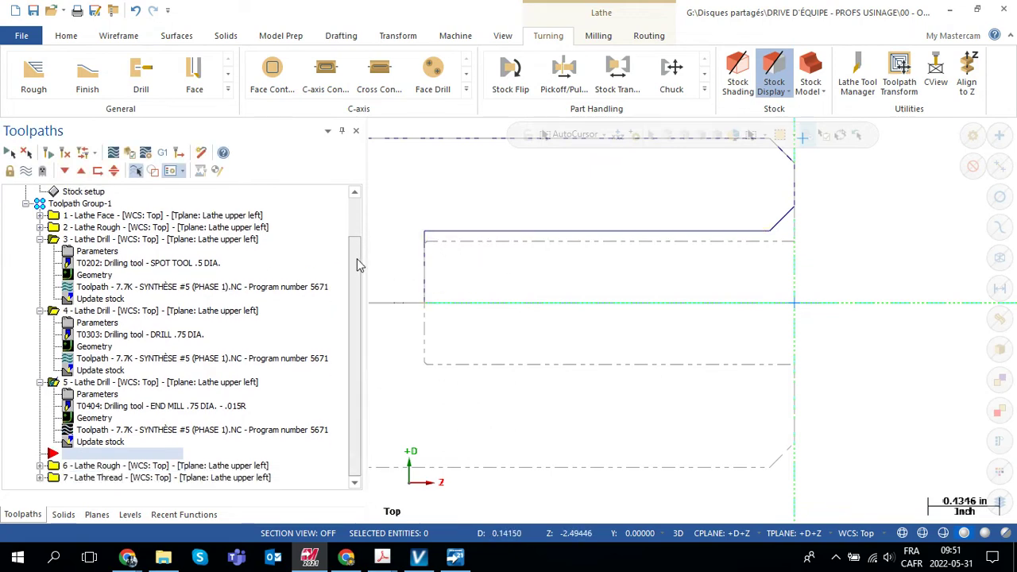
pyautogui.click(83, 469)
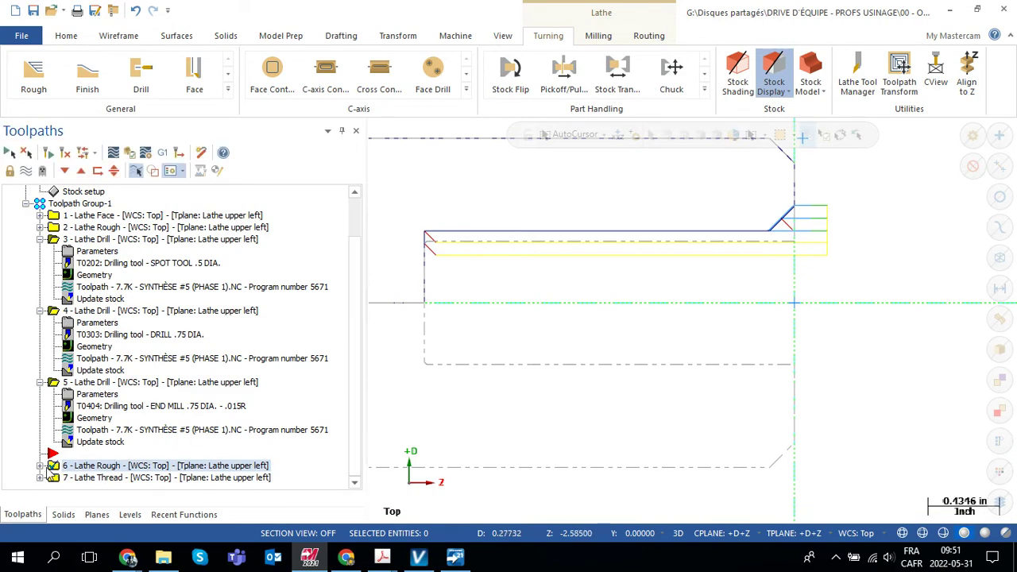
pyautogui.click(41, 466)
pyautogui.click(96, 430)
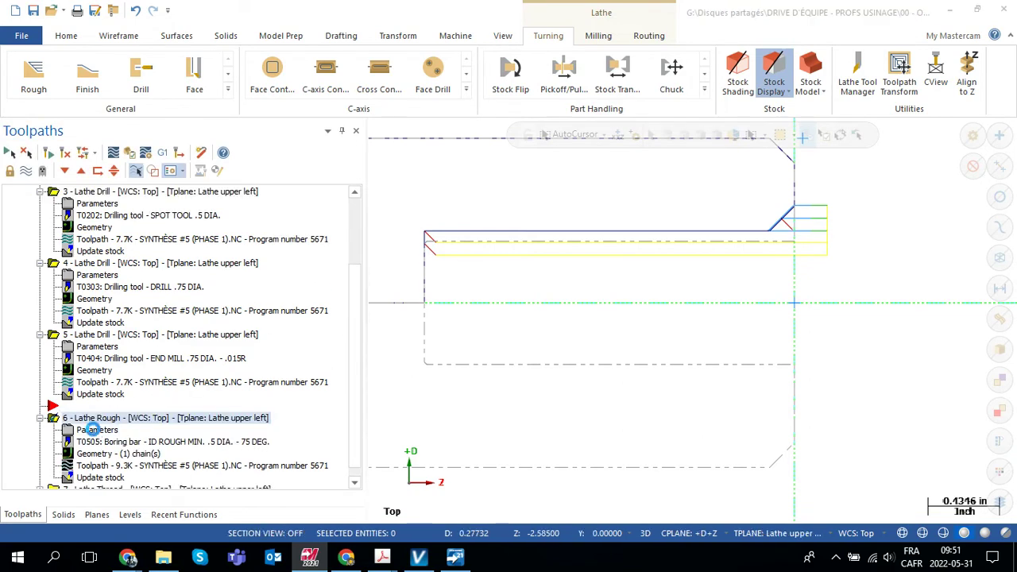
pyautogui.click(119, 72)
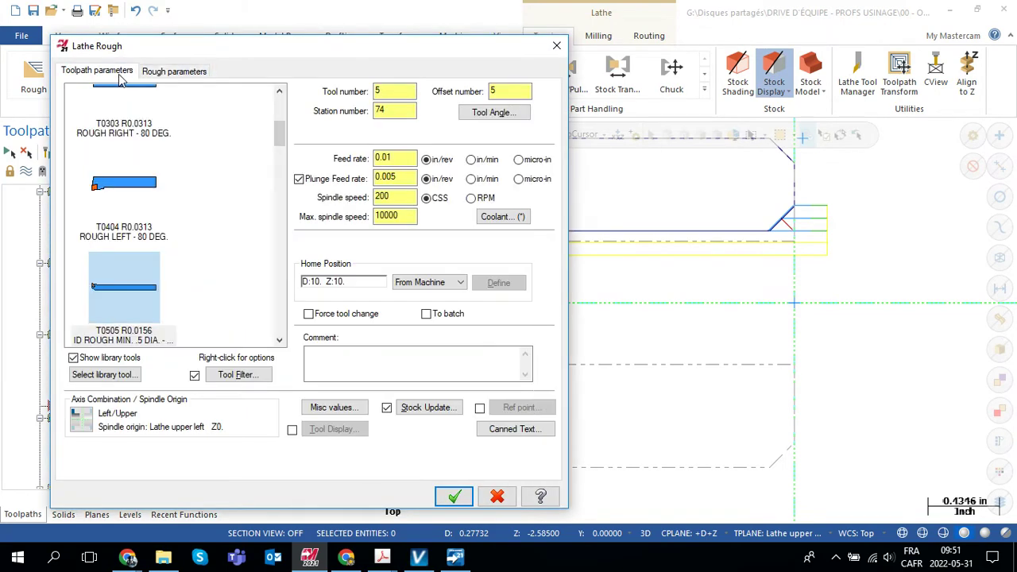
pyautogui.moveTo(278, 137); pyautogui.dragTo(278, 151)
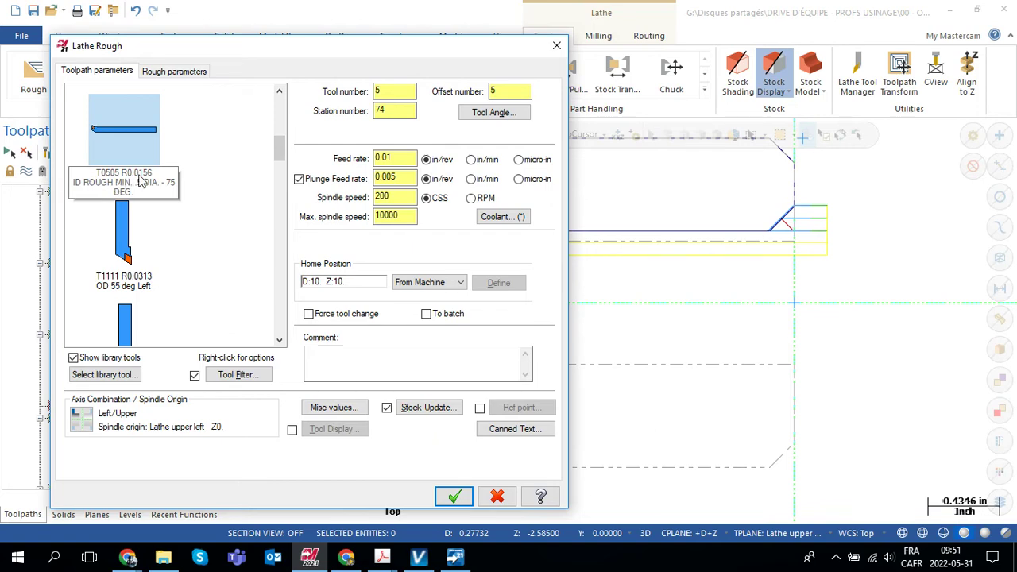
pyautogui.moveTo(143, 180)
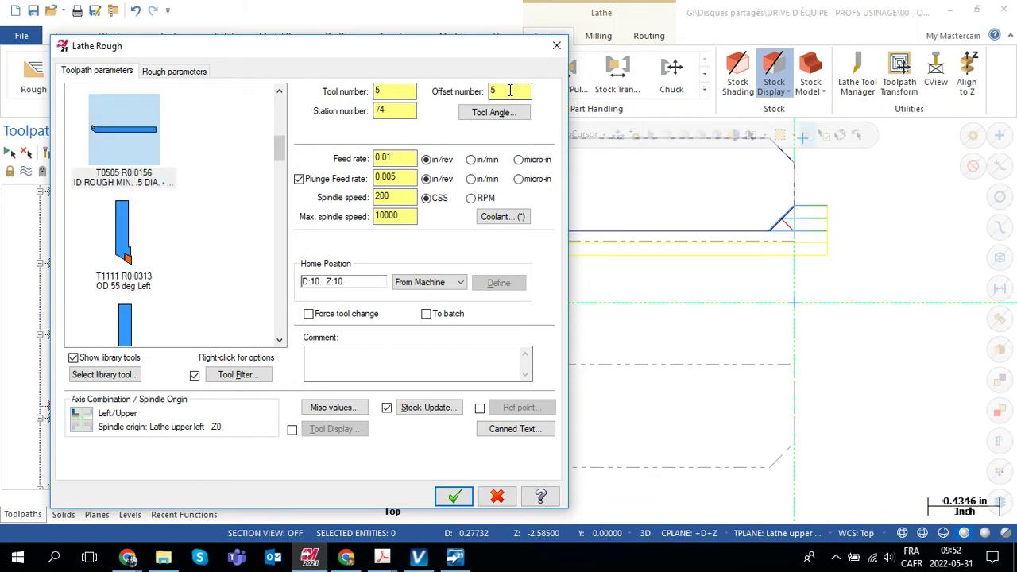
# Step: Review operation 6's depth cuts, stock to leave in X and Z, and stock recognition, and accept the rough parameters
pyautogui.click(168, 71)
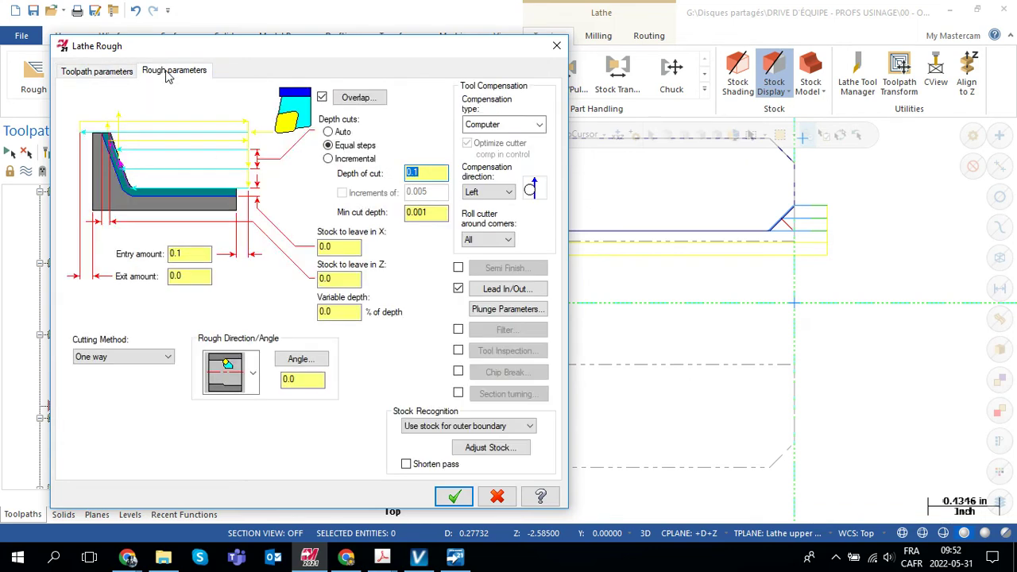
pyautogui.doubleClick(334, 246)
pyautogui.doubleClick(335, 278)
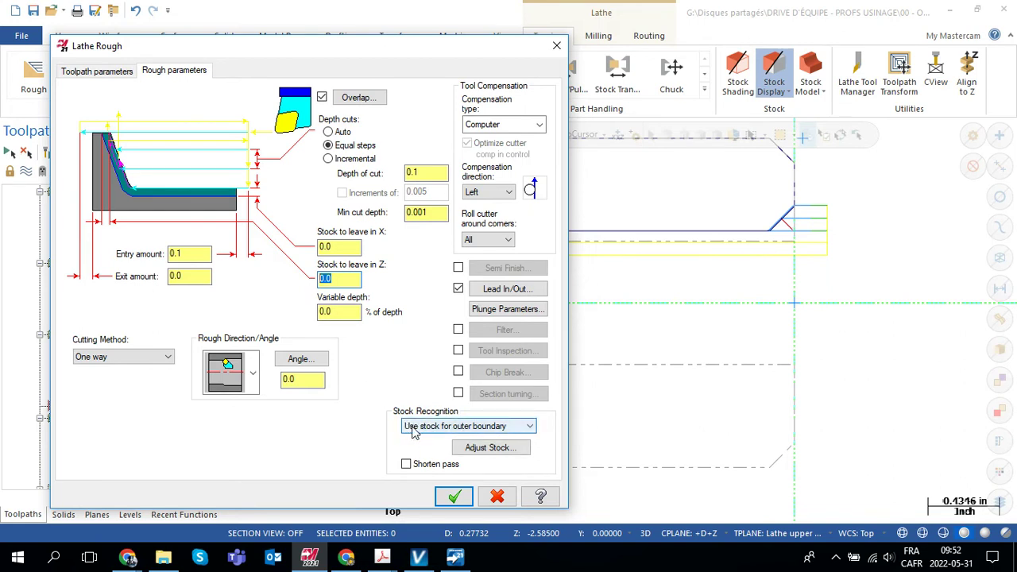
pyautogui.click(453, 497)
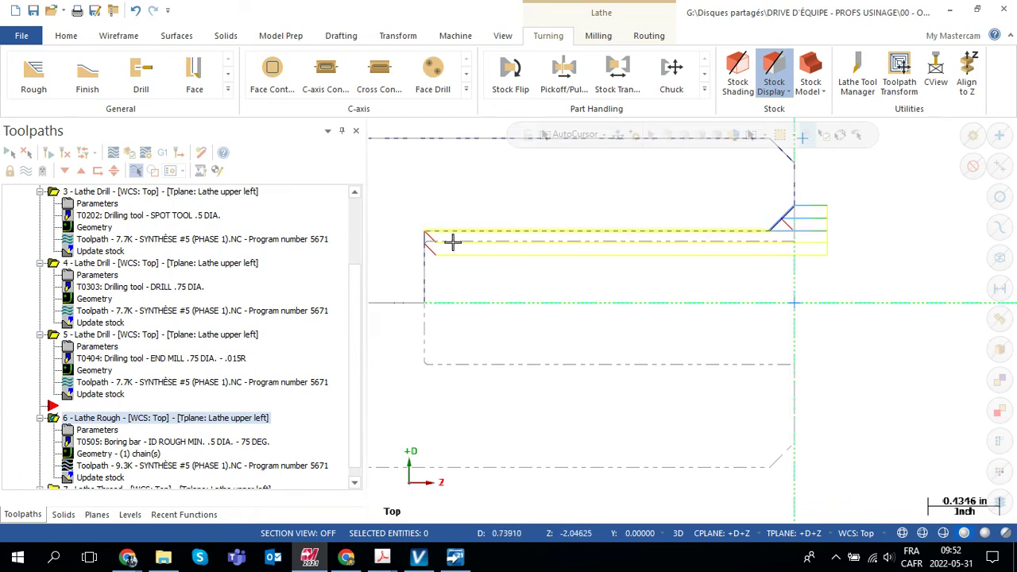
# Step: Expand operation 7, Lathe Thread, and review its ID threading tool, feed rate and spindle speed in the toolpath parameters
pyautogui.scroll(-1, 357, 300)
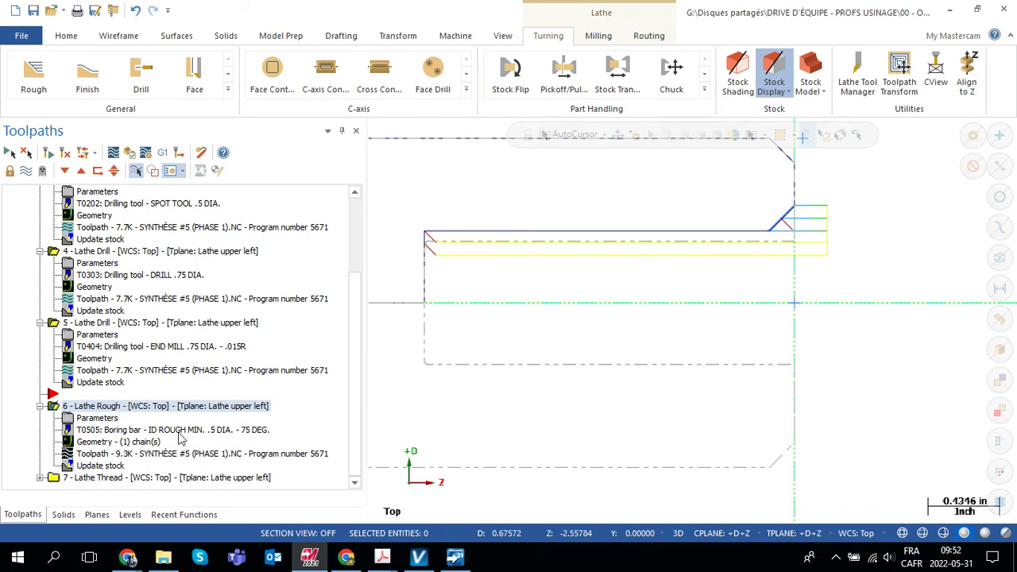
pyautogui.click(74, 481)
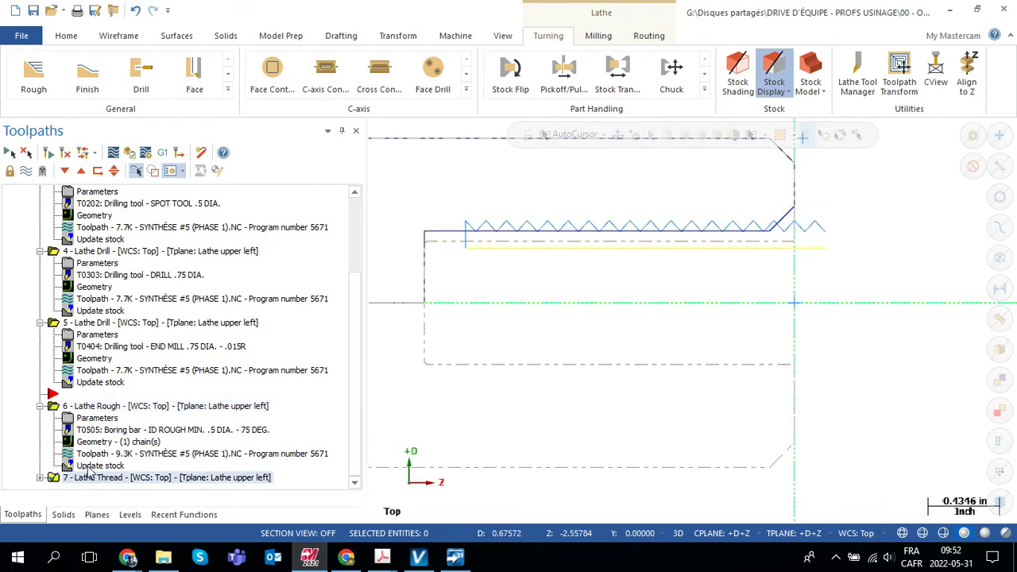
pyautogui.click(39, 477)
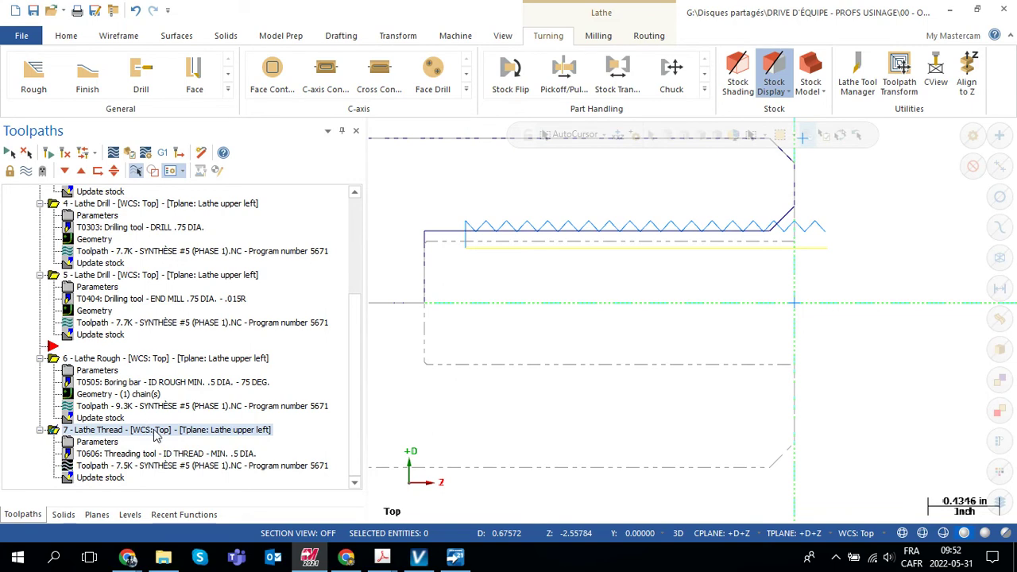
pyautogui.click(96, 442)
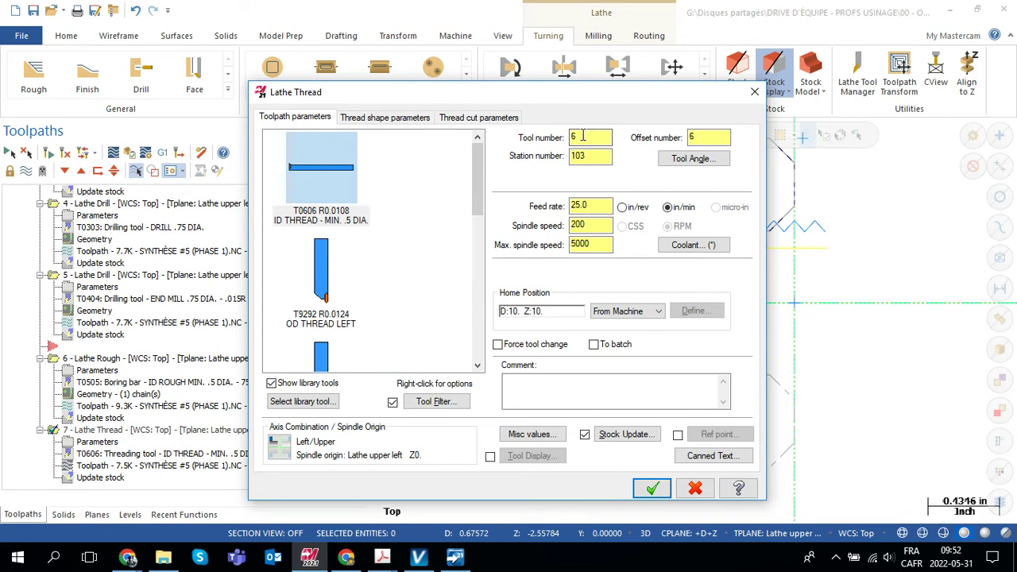
# Step: Compare the drawing's 1" x 8 UNC thread callout with the Unified - UNC, UNF thread table, and close the table without selecting an entry
pyautogui.click(380, 116)
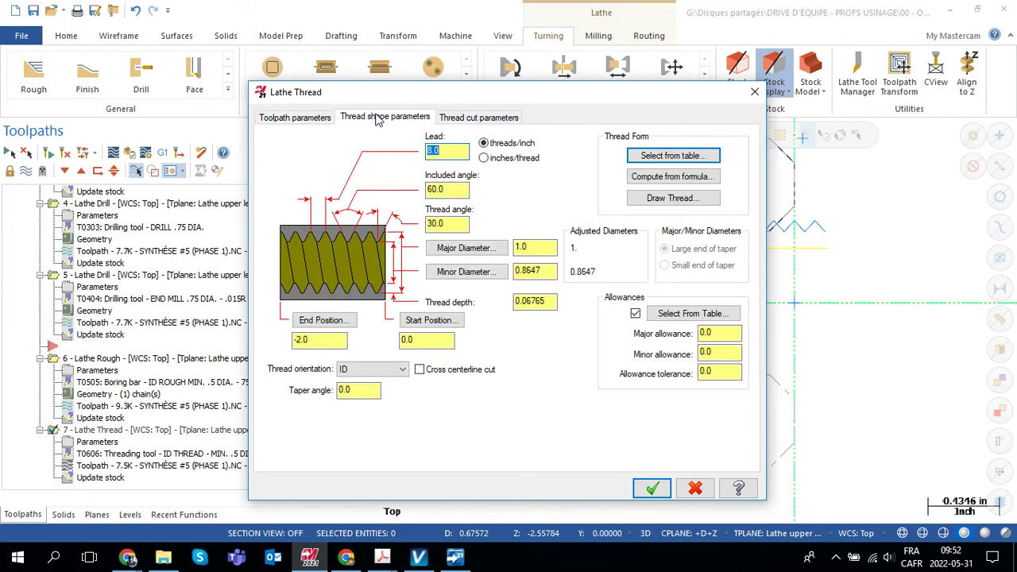
pyautogui.click(690, 157)
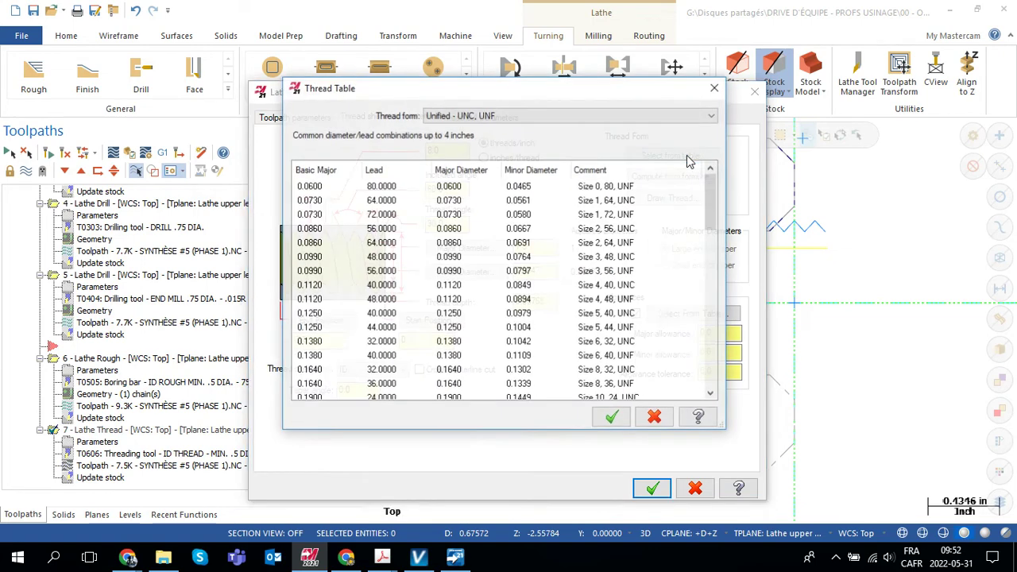
pyautogui.moveTo(714, 200); pyautogui.dragTo(717, 242)
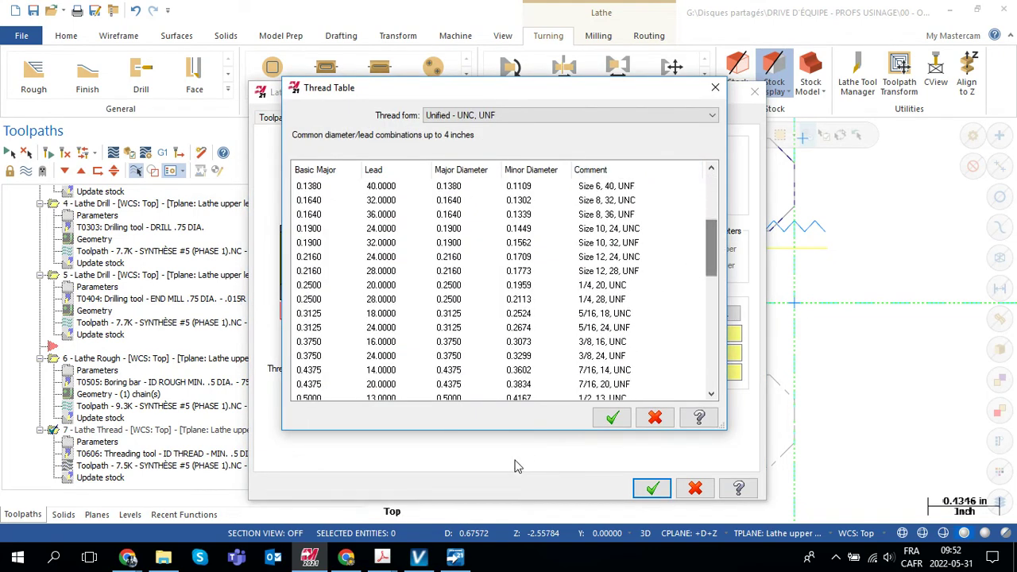
pyautogui.moveTo(382, 556)
pyautogui.click(460, 497)
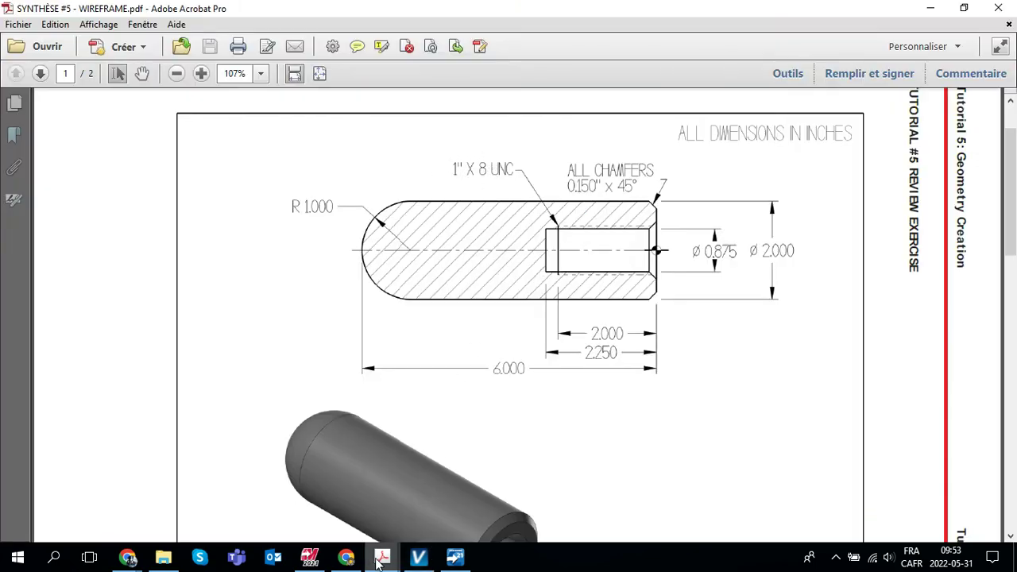
pyautogui.click(308, 556)
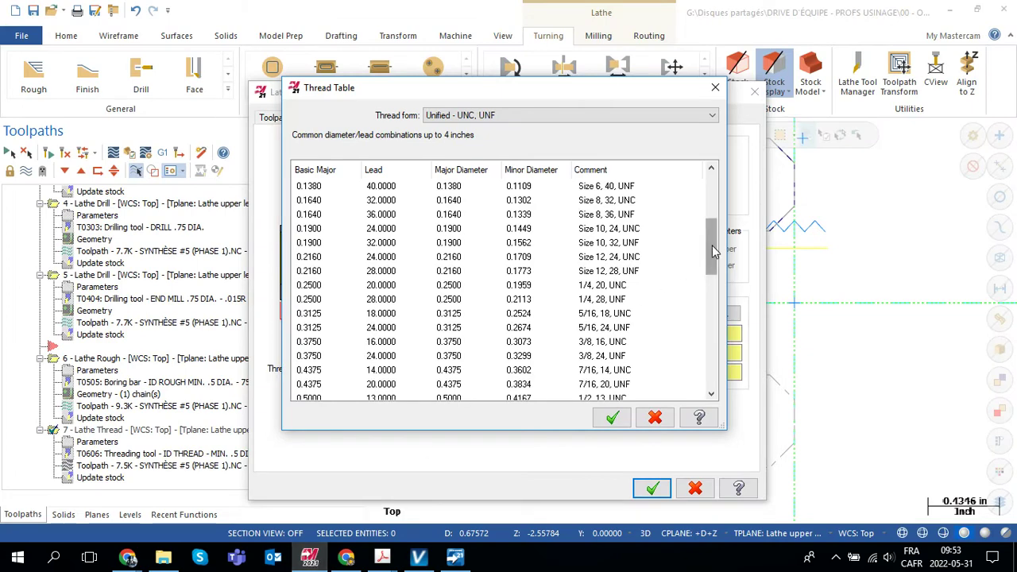
pyautogui.moveTo(712, 251); pyautogui.dragTo(703, 298)
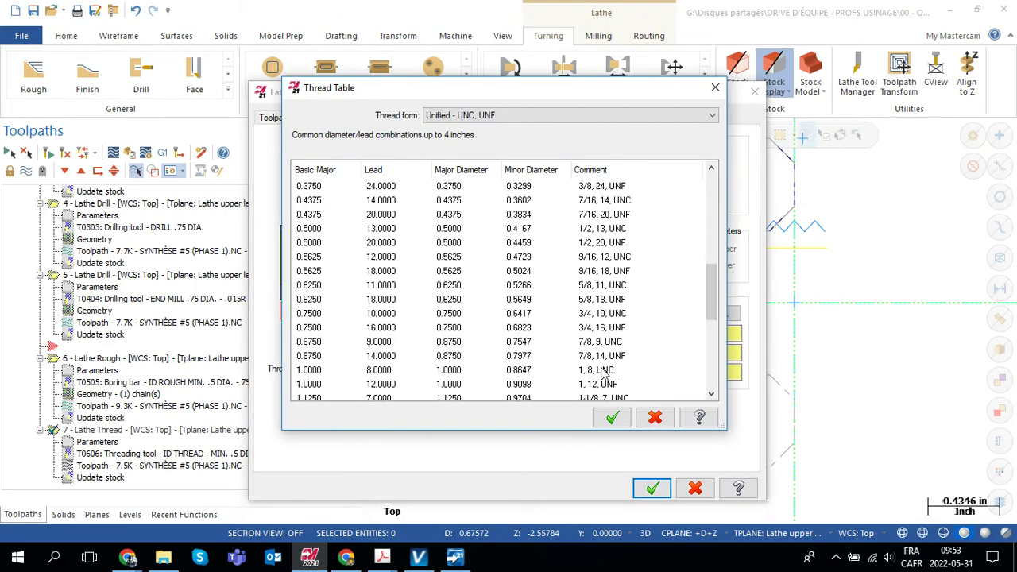
pyautogui.click(714, 88)
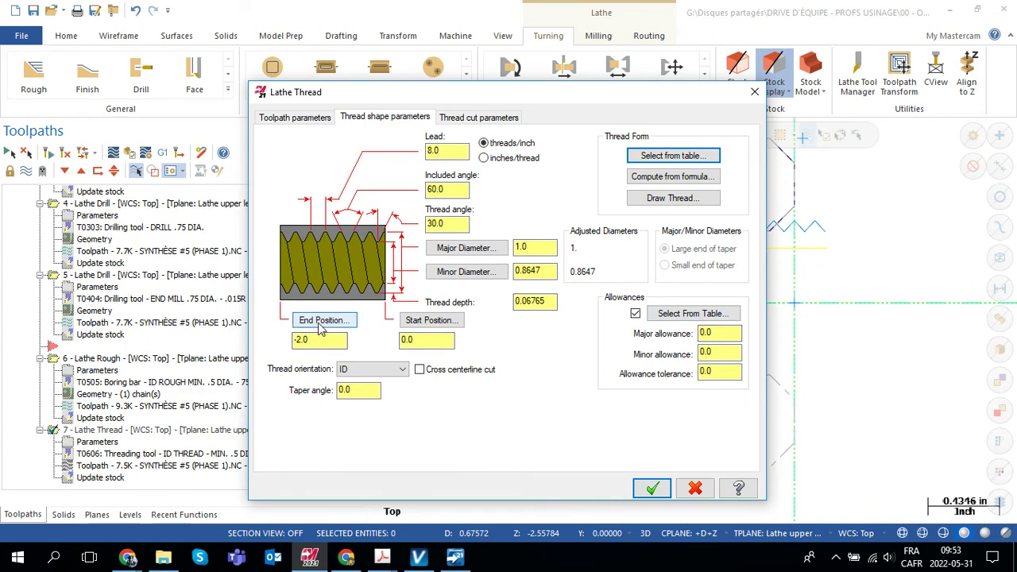
# Step: Check the thread's end position against the SYNTHÈSE #5 - WIREFRAME.pdf drawing, review the thread cut parameters, and accept operation 7
pyautogui.moveTo(382, 556)
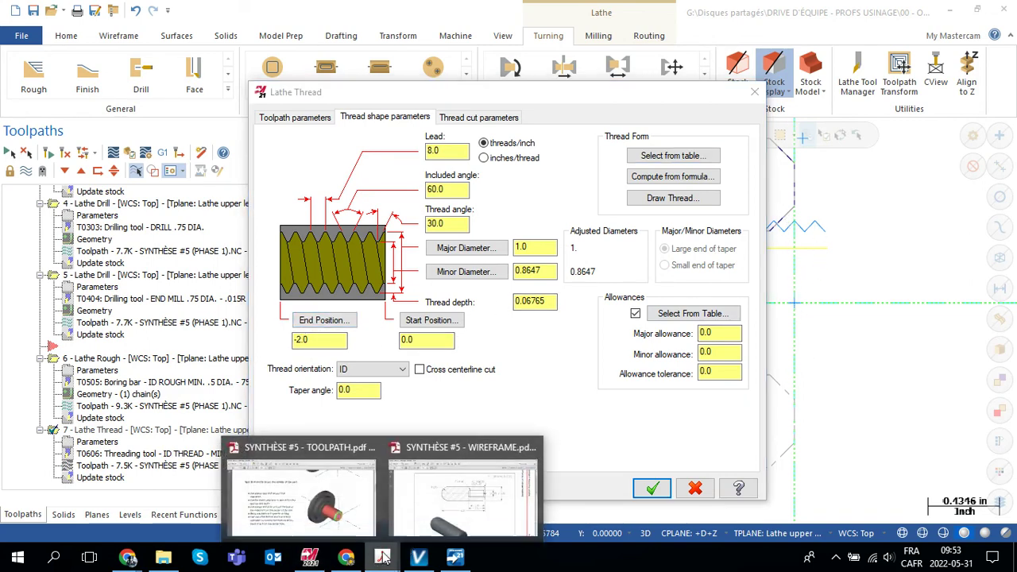
pyautogui.click(424, 506)
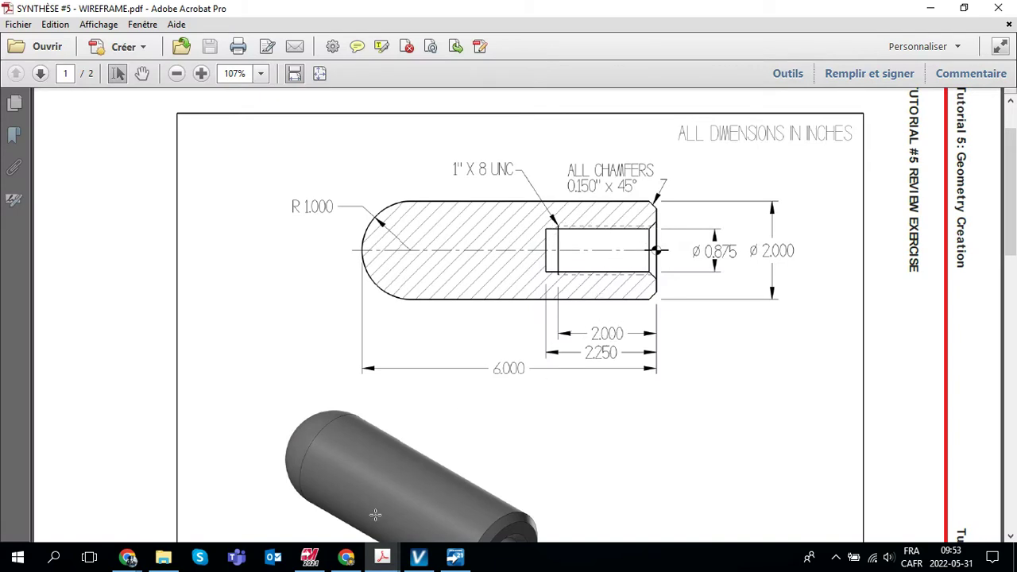
pyautogui.click(309, 556)
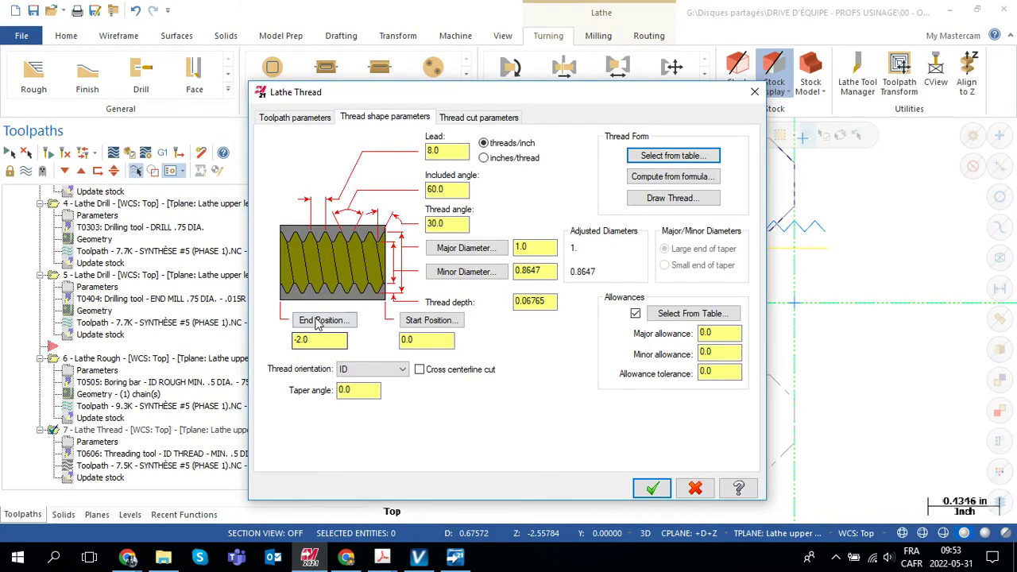
pyautogui.click(482, 117)
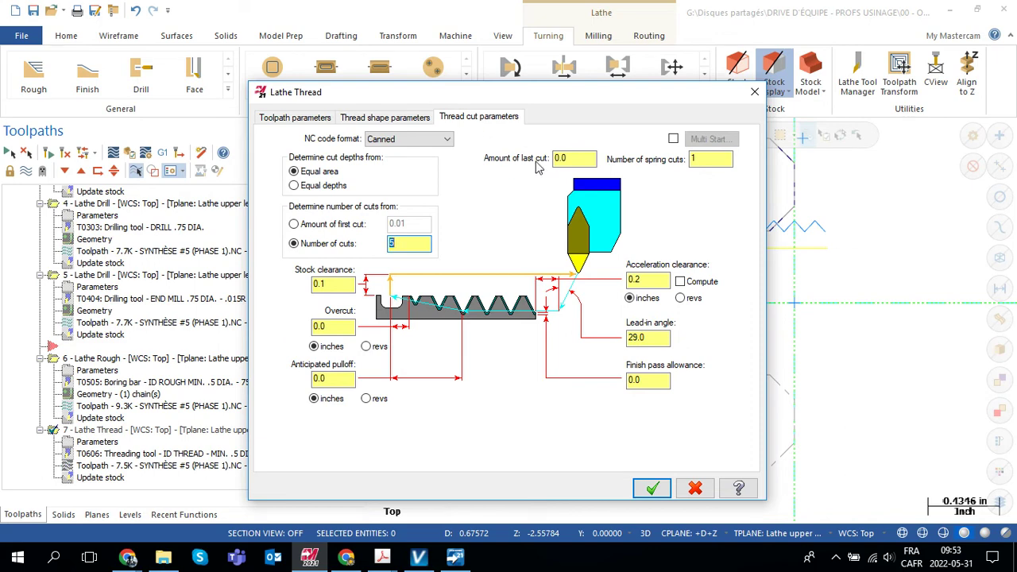
pyautogui.click(651, 488)
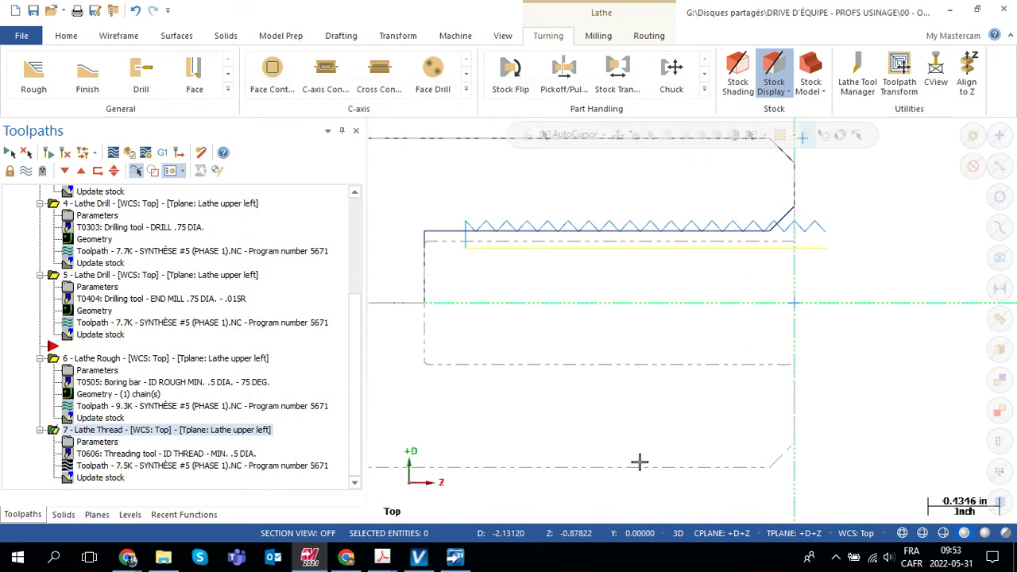
# Step: Select all operations in Toolpath Group-1, verify them in Mastercam Simulator, and maximize the simulator window
pyautogui.scroll(5, 356, 194)
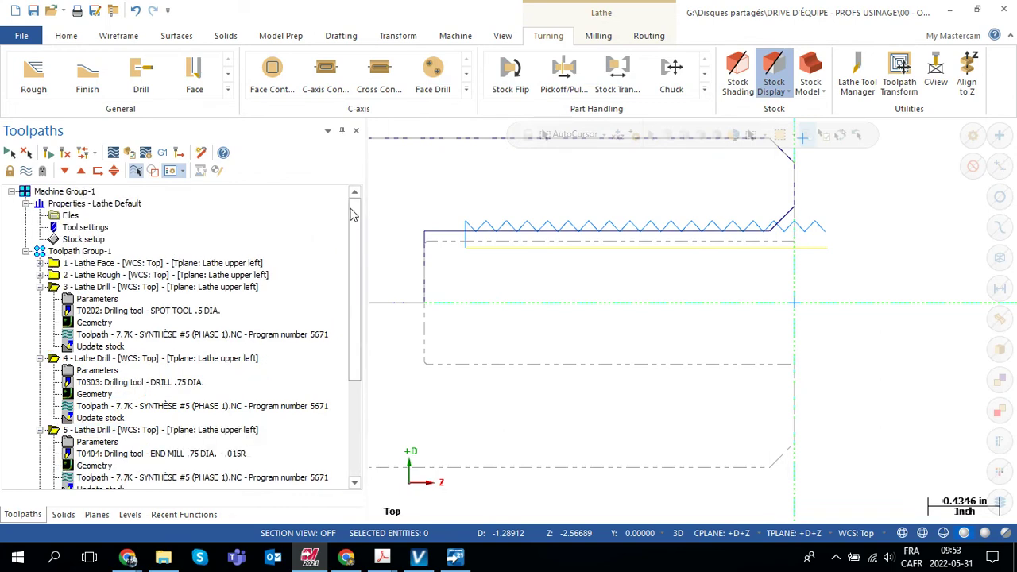
pyautogui.click(79, 251)
pyautogui.click(153, 171)
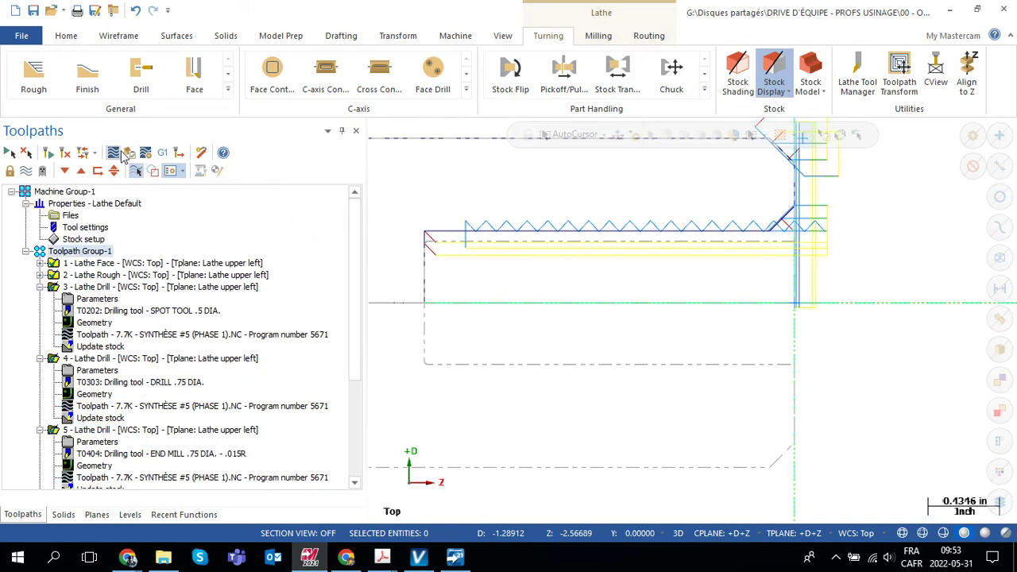
pyautogui.click(166, 154)
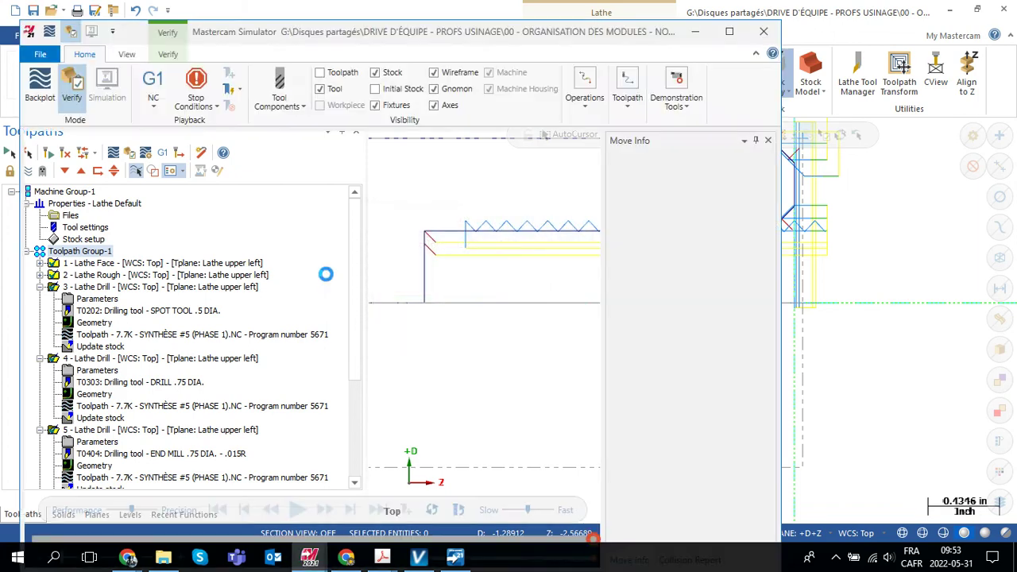
pyautogui.click(729, 36)
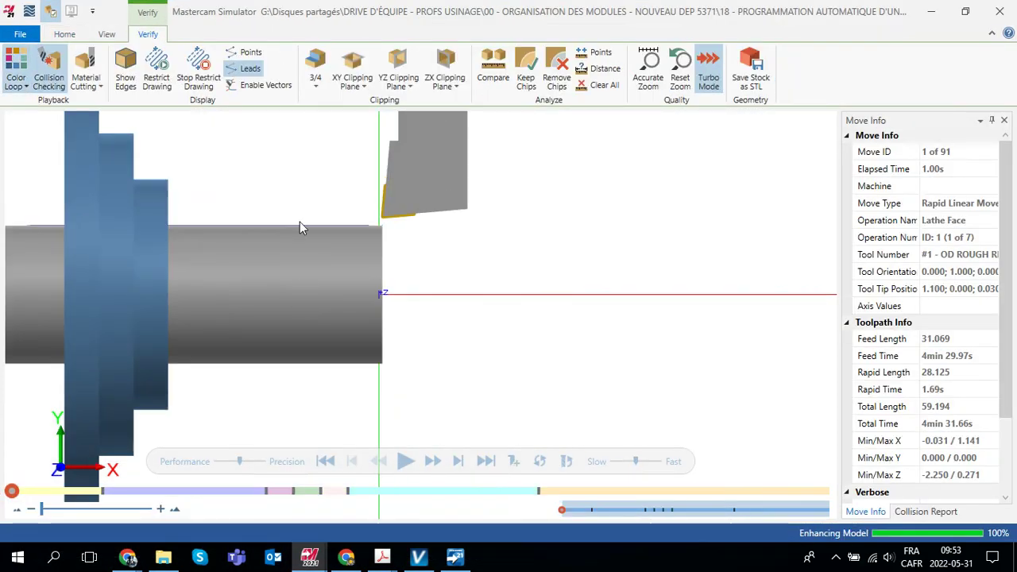
# Step: Section the simulated stock along the XY clipping plane with the Clip Top option
pyautogui.click(316, 80)
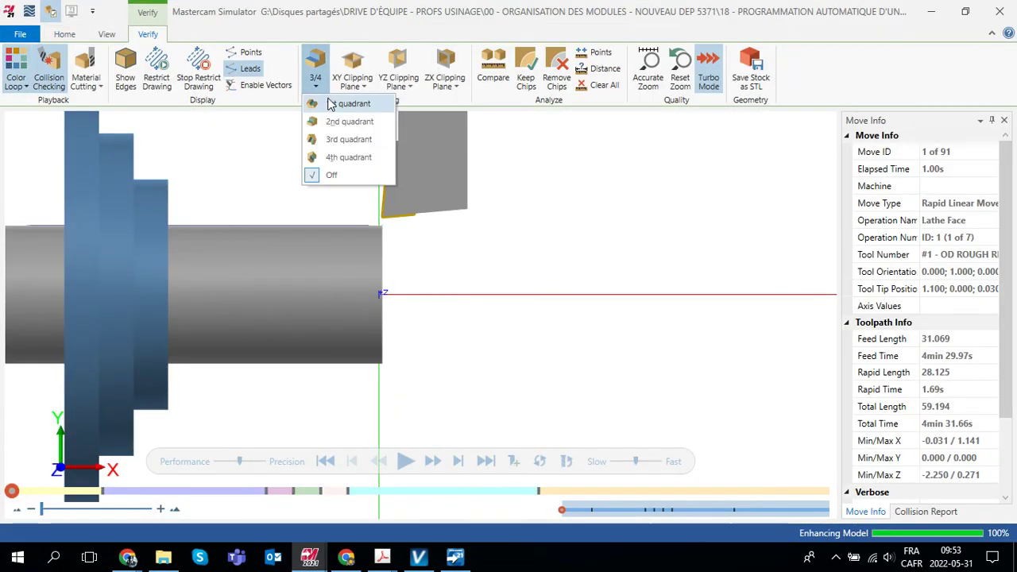
pyautogui.click(352, 79)
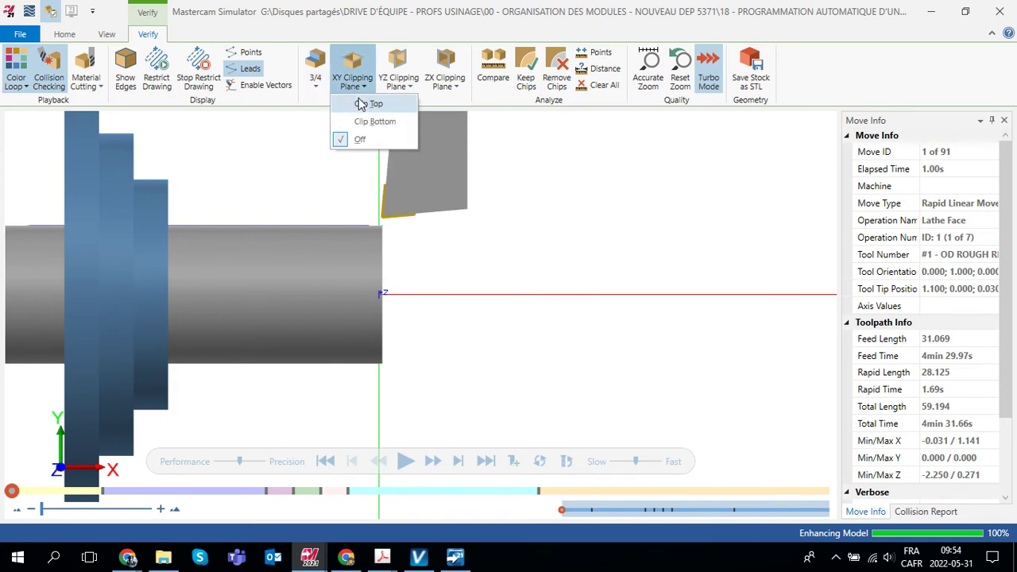
pyautogui.click(367, 103)
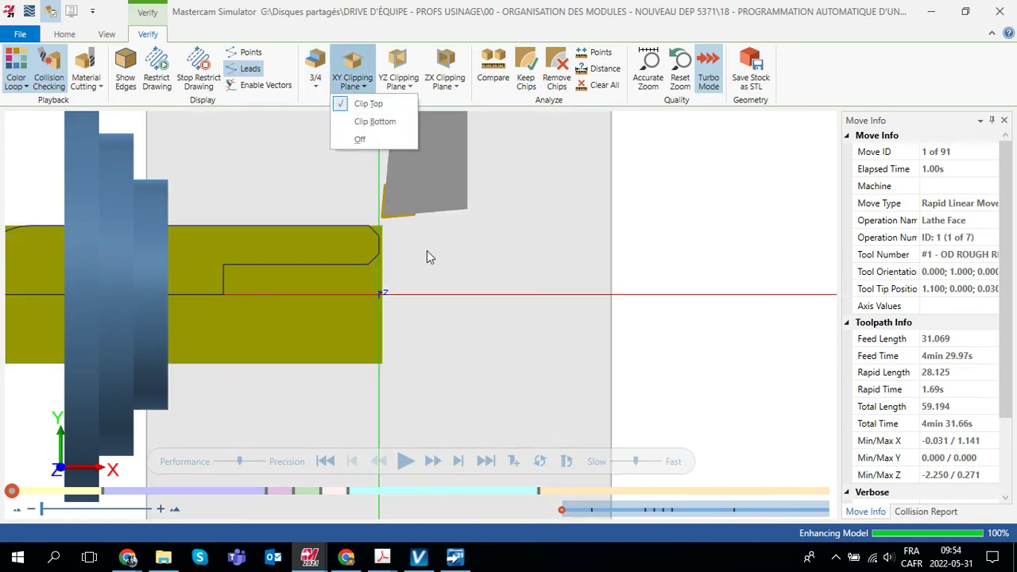
# Step: Advance the simulation past the facing operation to the start of Lathe Rough and inspect the stock's faced end
pyautogui.click(458, 462)
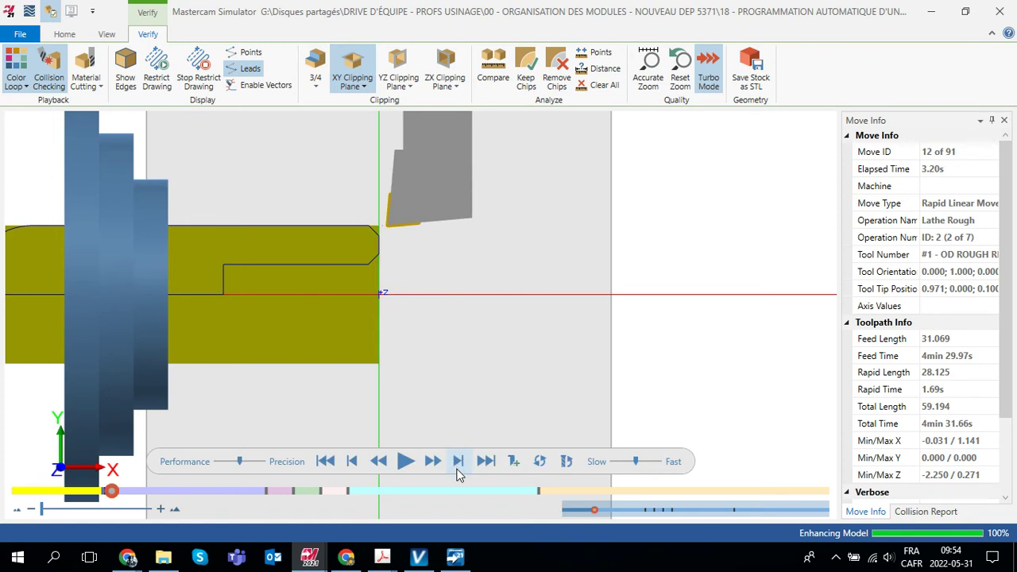
pyautogui.scroll(-3, 380, 294)
pyautogui.scroll(5, 376, 245)
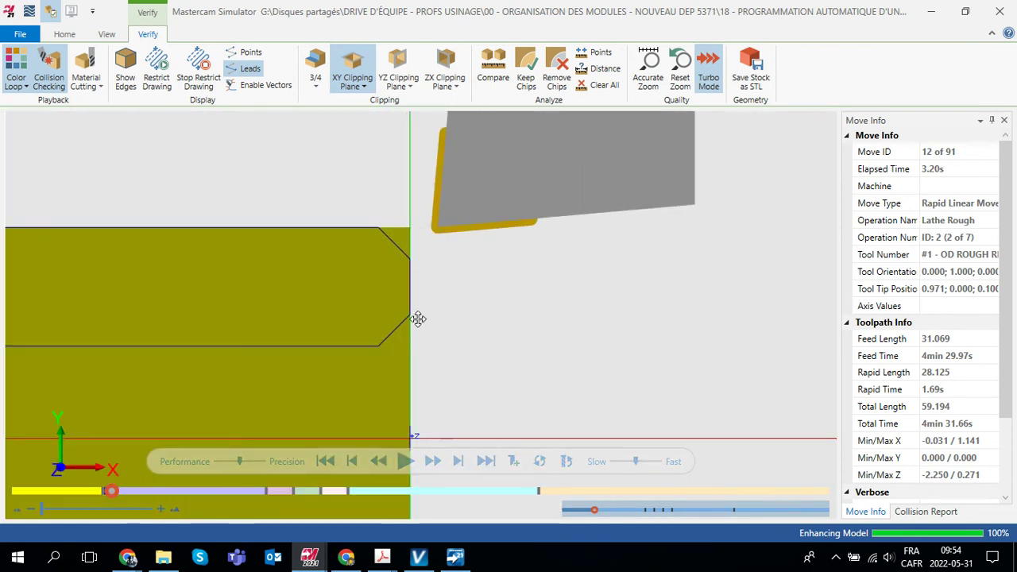
# Step: Advance the simulation operation by operation from the outside Lathe Rough through the three Lathe Drill operations, the ID Lathe Rough and the Lathe Thread
pyautogui.click(458, 461)
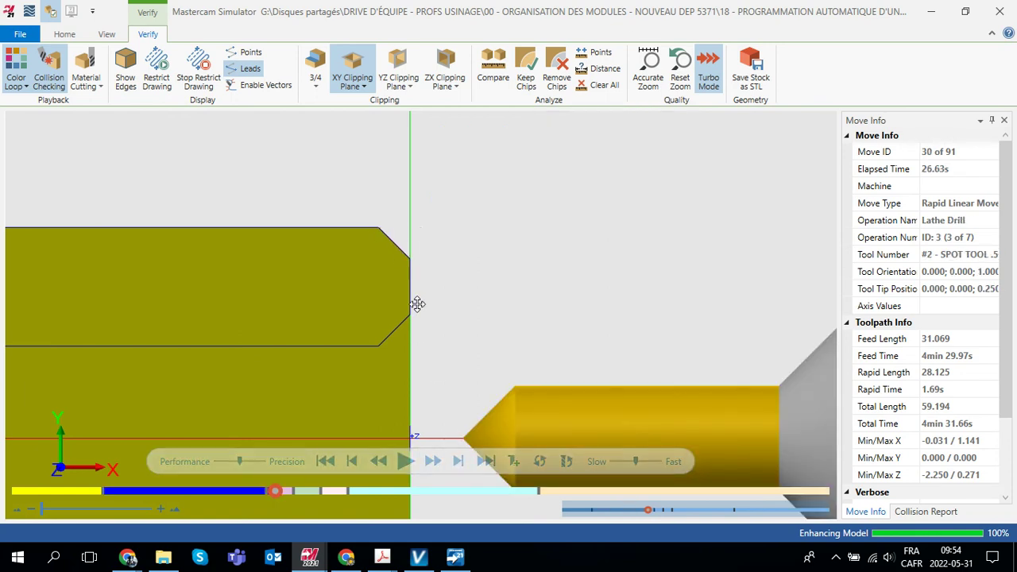
pyautogui.scroll(-2, 417, 304)
pyautogui.click(458, 461)
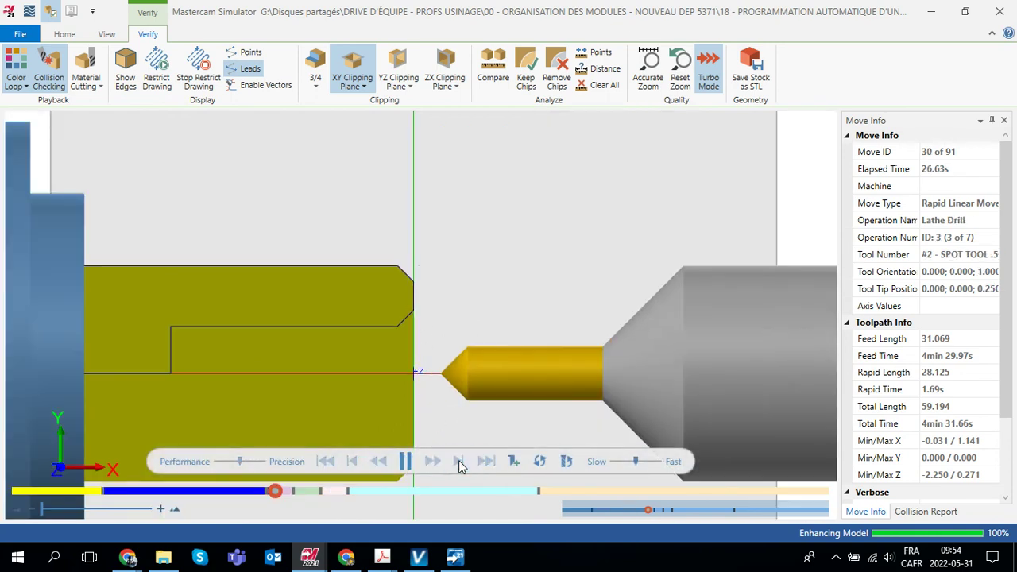
pyautogui.click(458, 461)
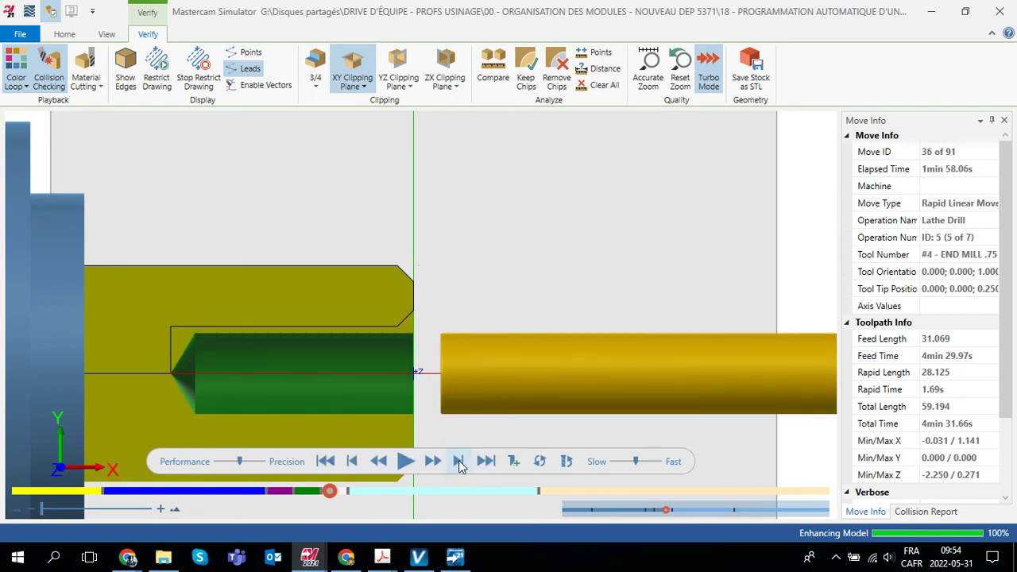
pyautogui.click(459, 460)
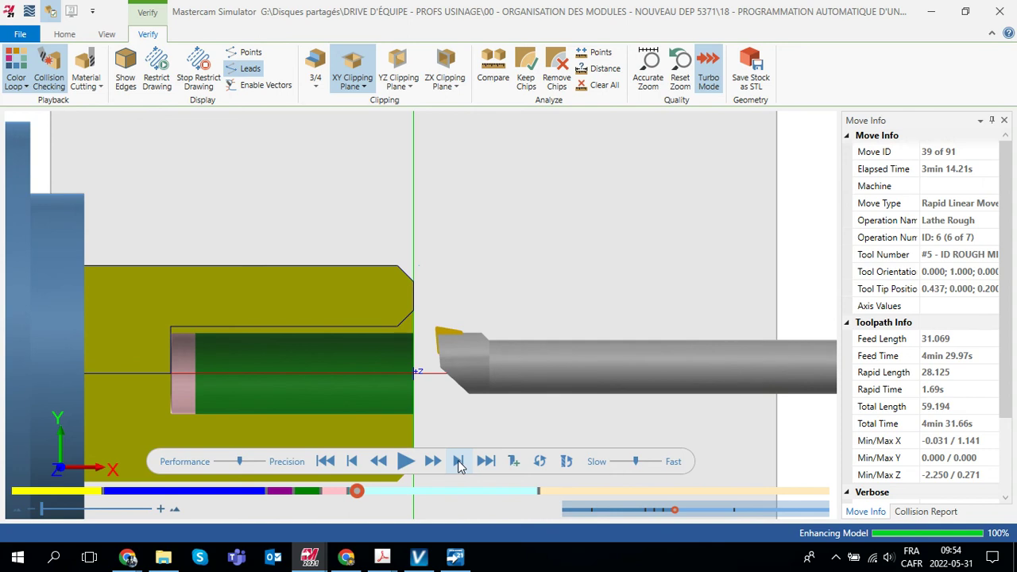
pyautogui.click(457, 464)
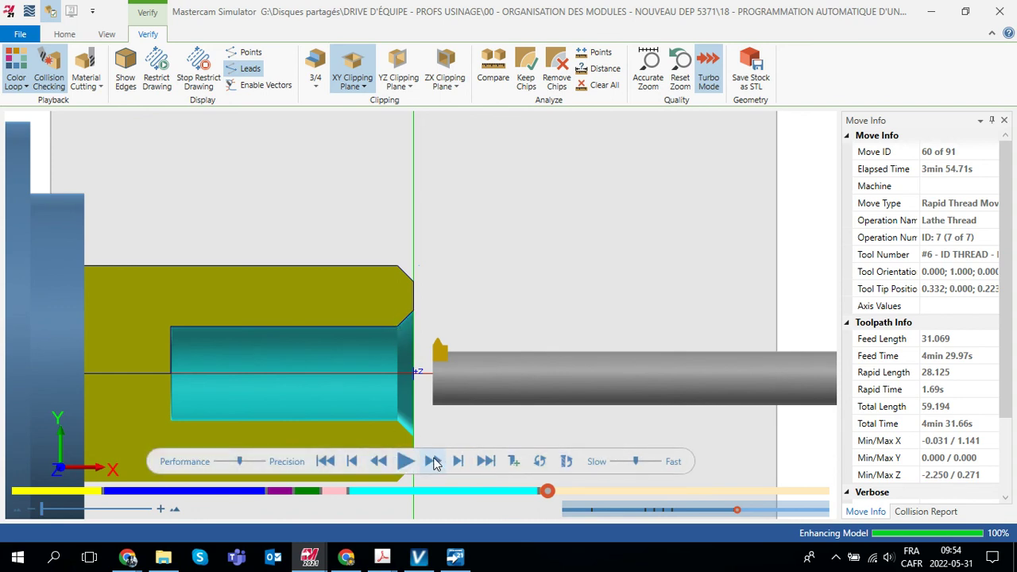
pyautogui.click(458, 462)
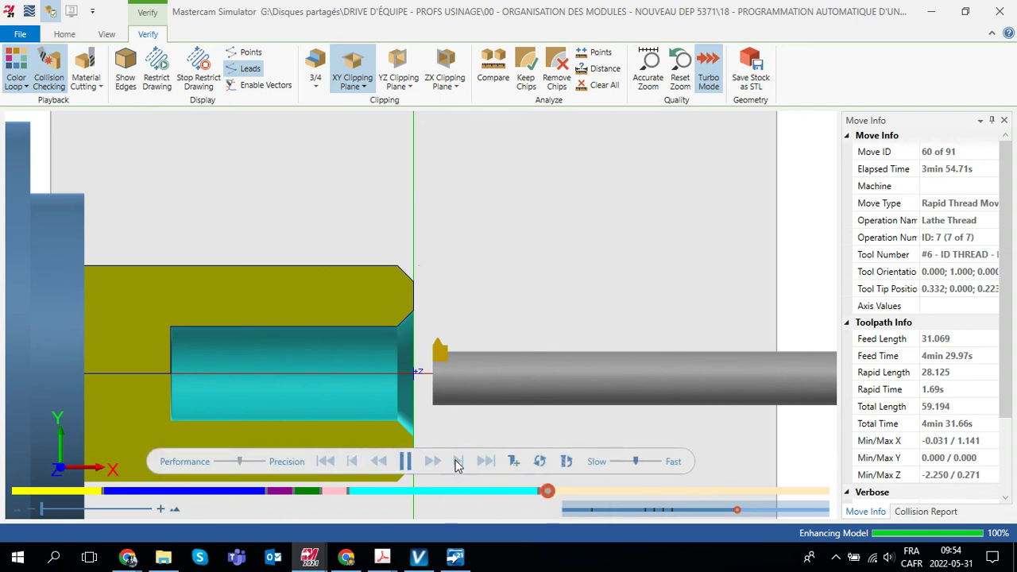